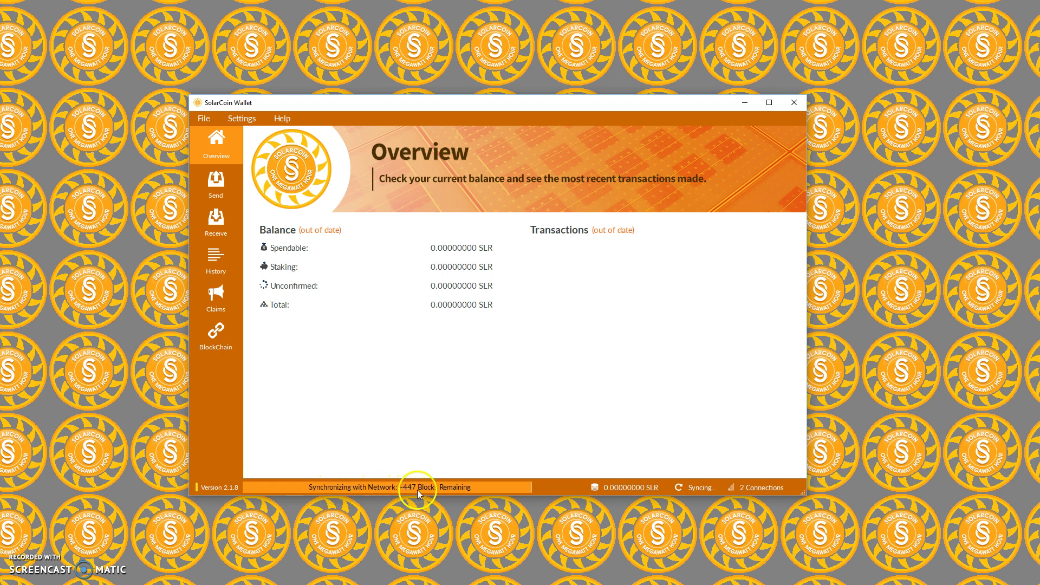
- Check the wallet's network synchronization progress and connection status
mouse_move(490, 486)
click(730, 489)
mouse_move(438, 486)
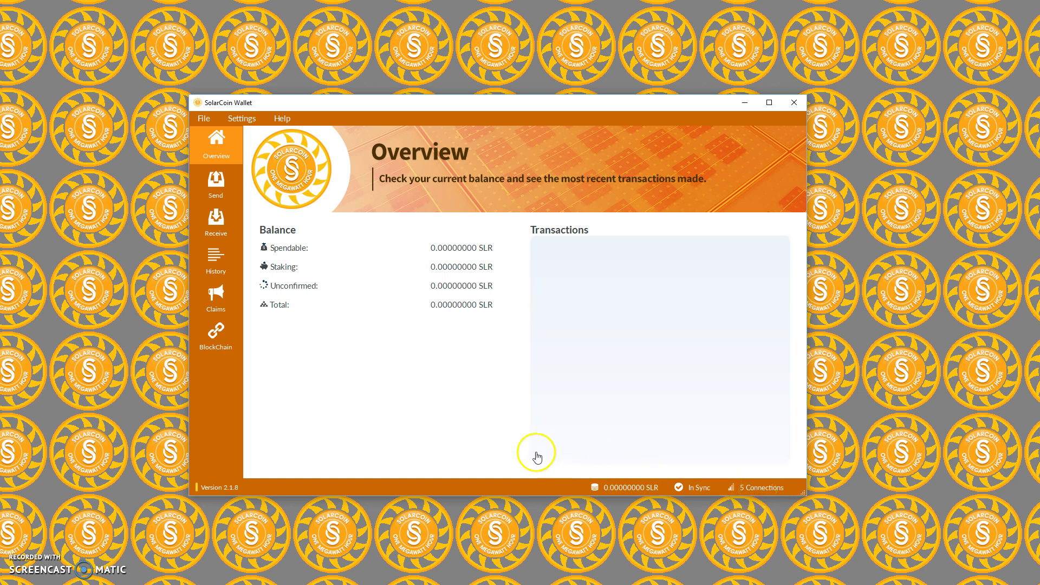
- Create a new receiving address labelled with the first contact's name, authorizing it with the wallet passphrase
click(220, 225)
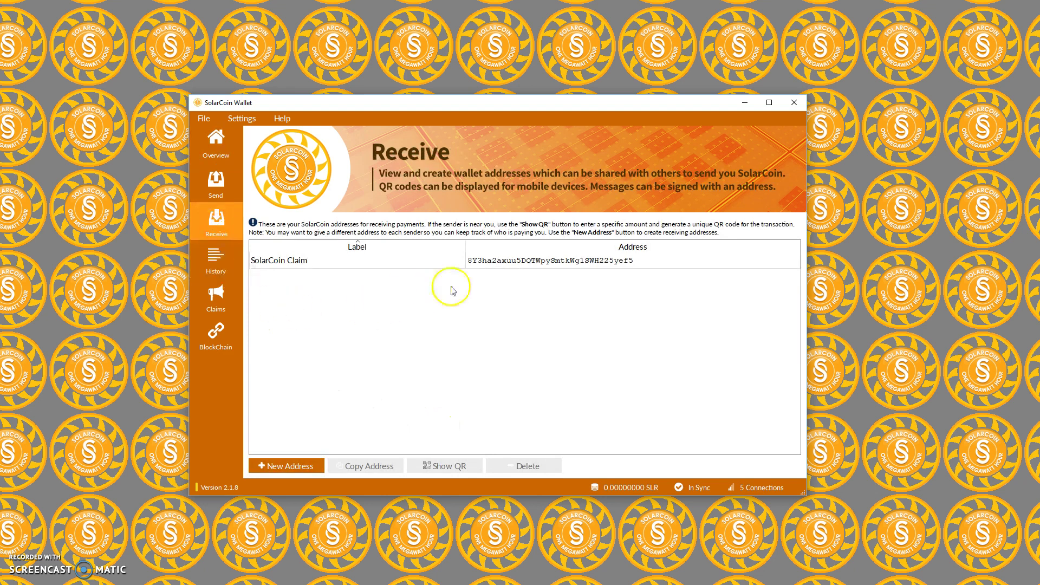
click(490, 266)
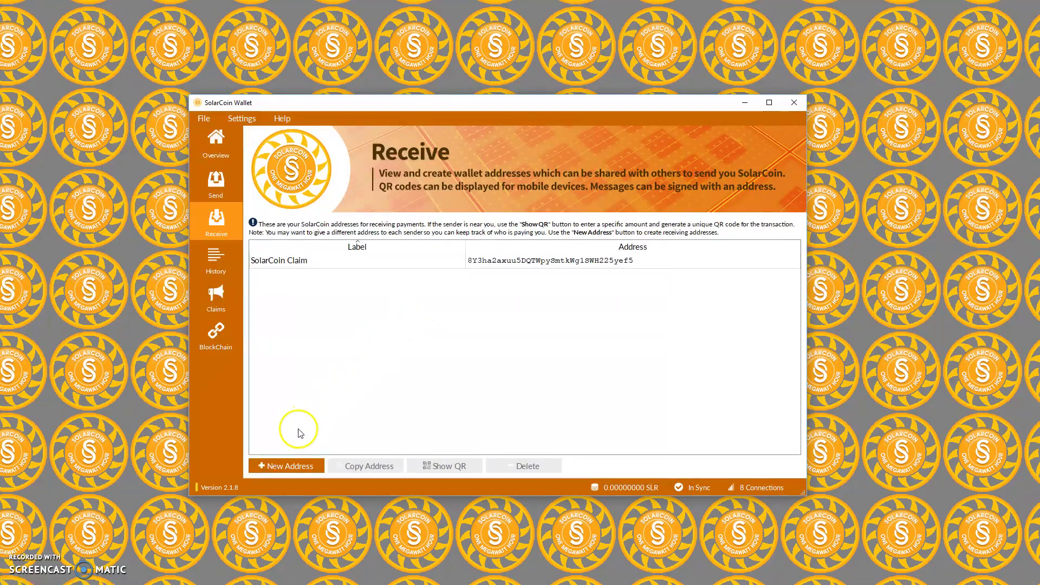
click(278, 466)
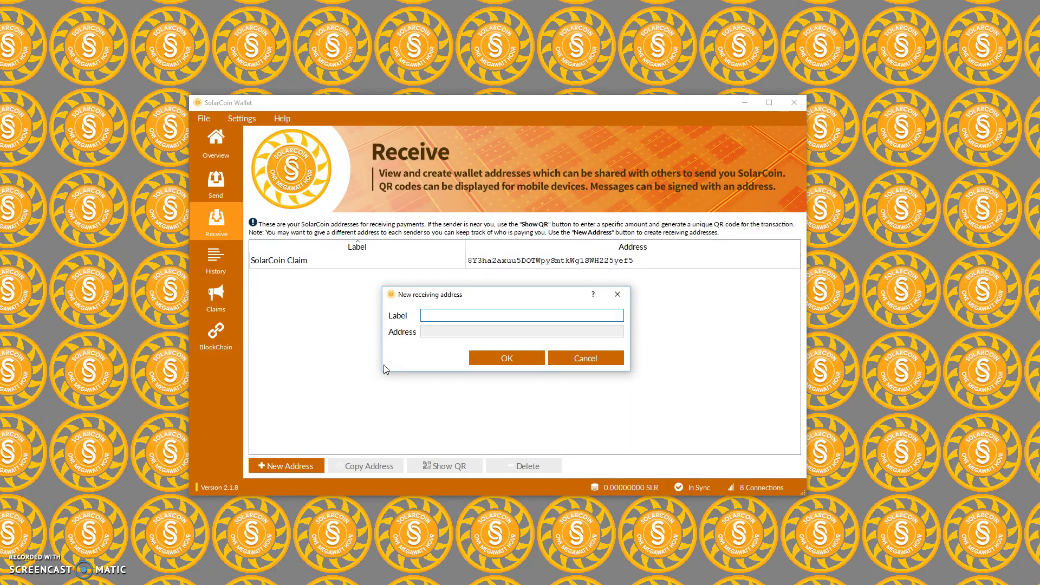
text(Andy)
click(491, 358)
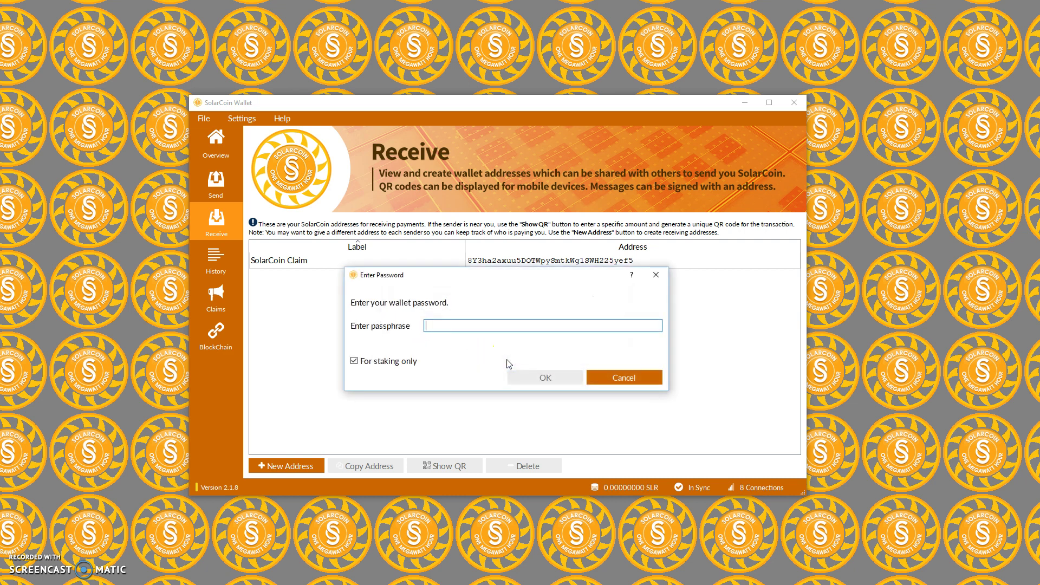
text(••)
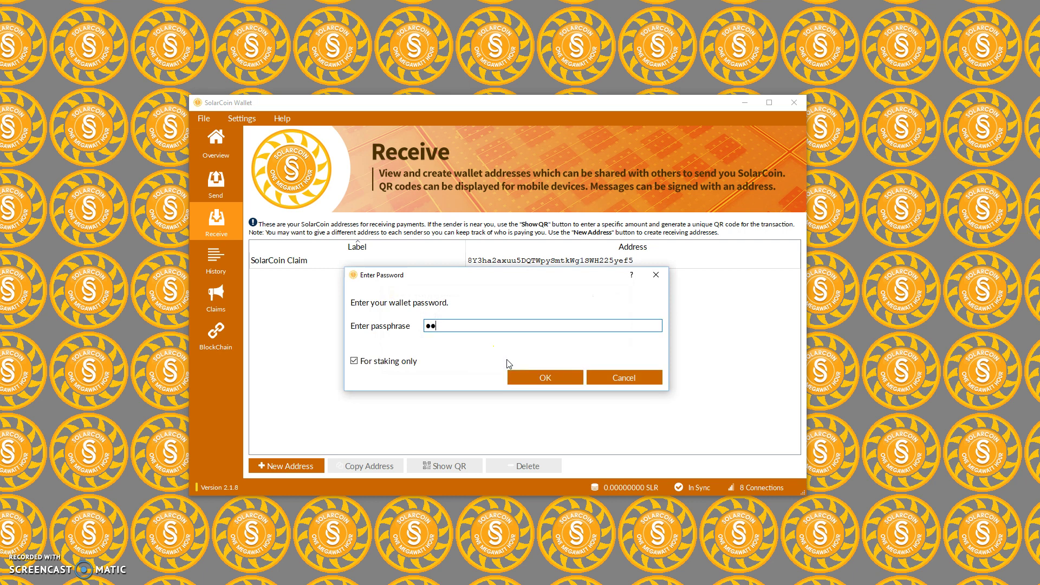
text(••••••••••••••••)
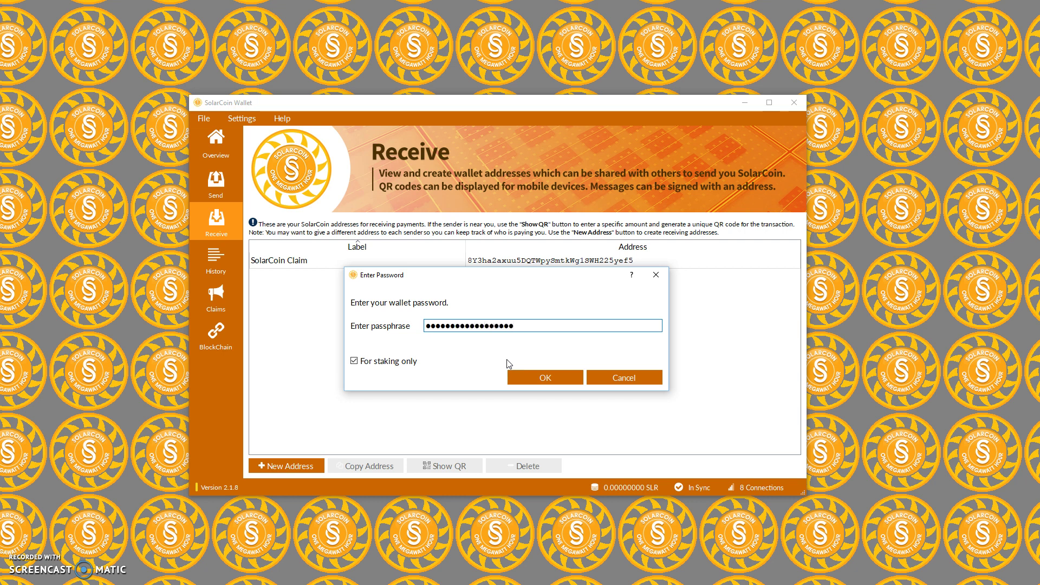
click(546, 375)
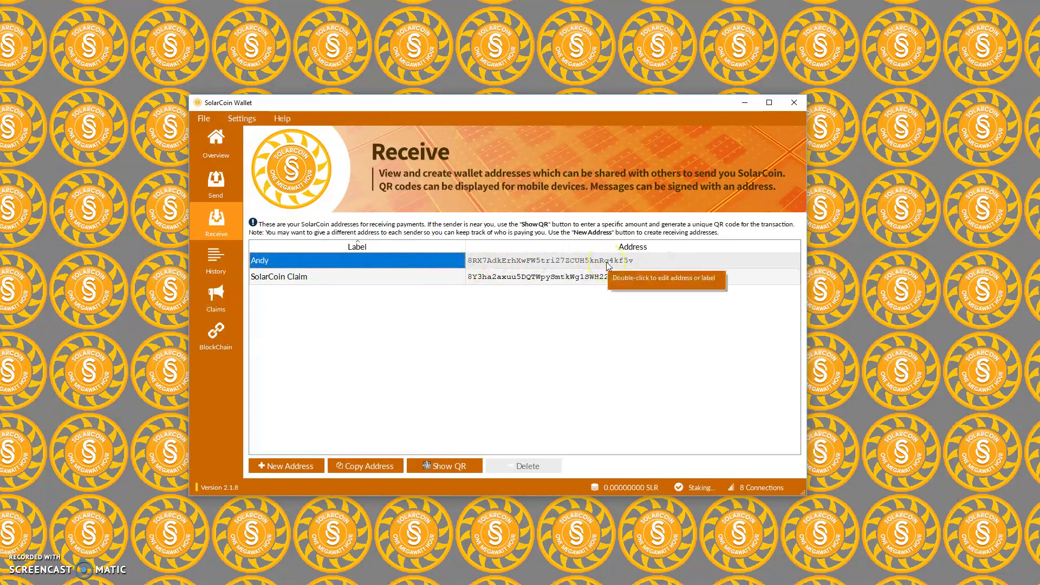
- Add another receiving address labelled with the second contact's name, entering the wallet passphrase to authorize it
click(298, 463)
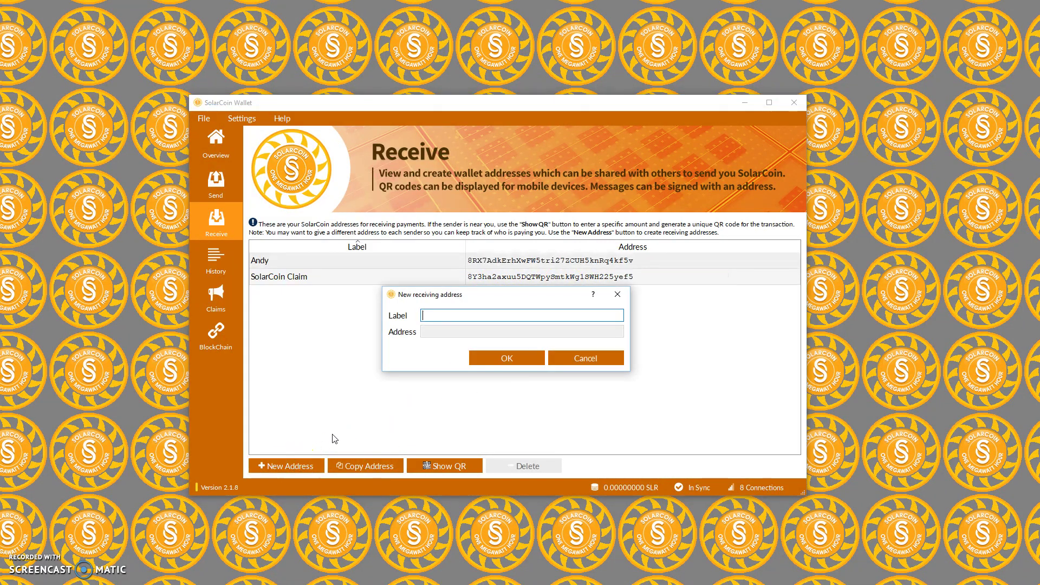
text(Jane)
click(480, 358)
text(******)
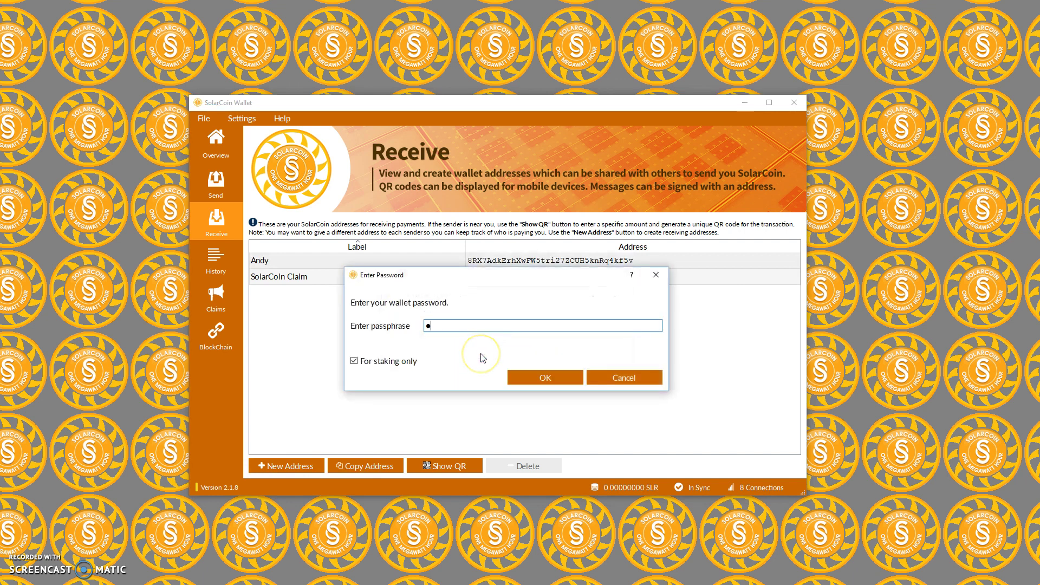
text(************)
click(527, 376)
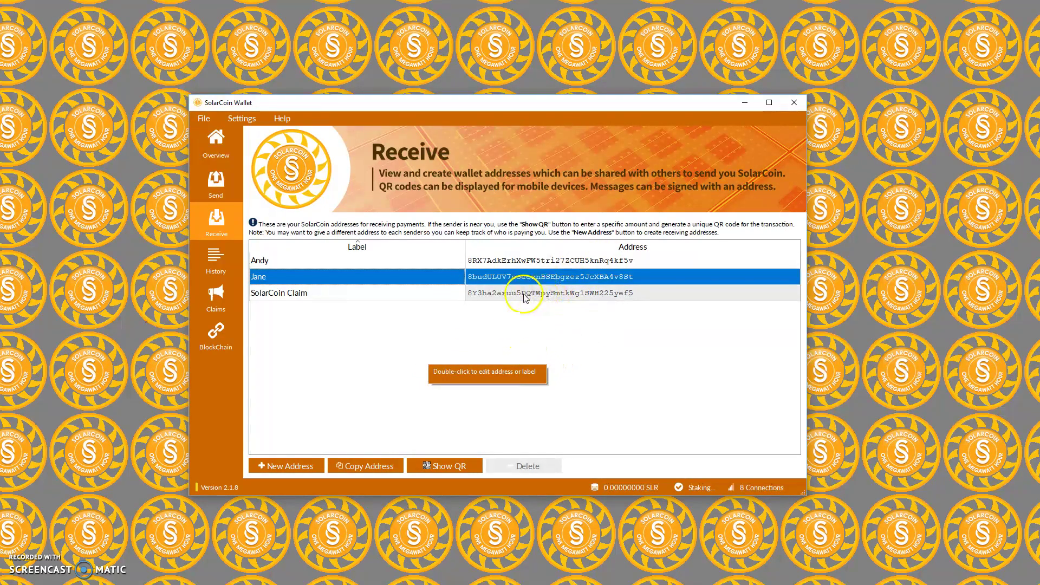
- Copy the second contact's receiving address to the clipboard
right_click(535, 277)
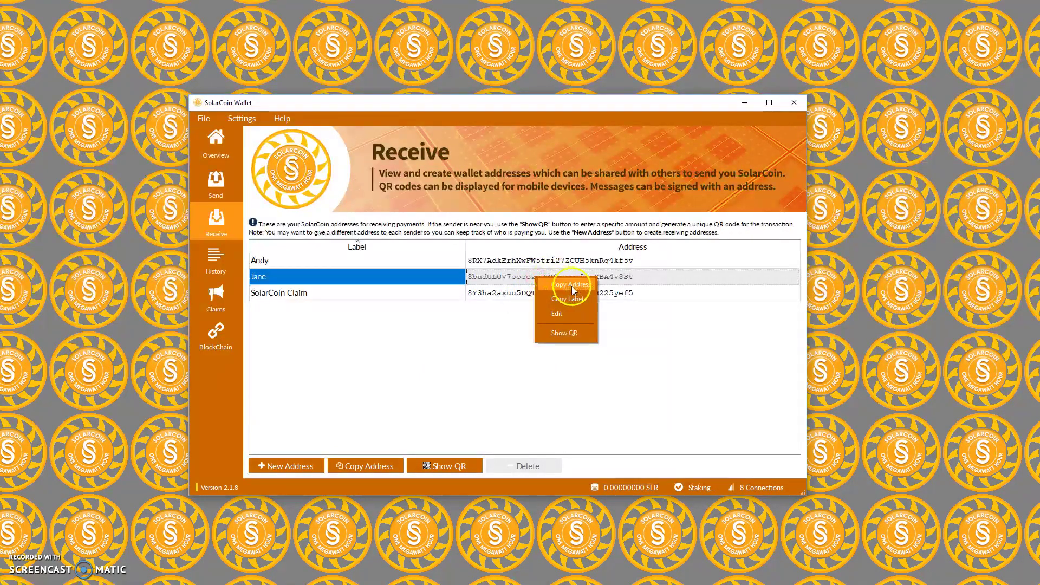
click(571, 285)
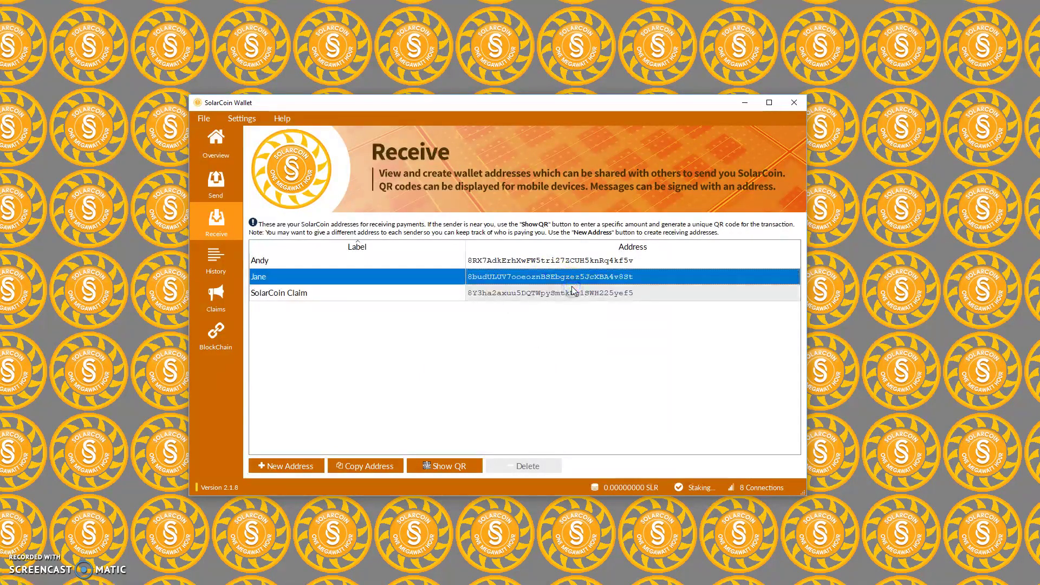
click(545, 403)
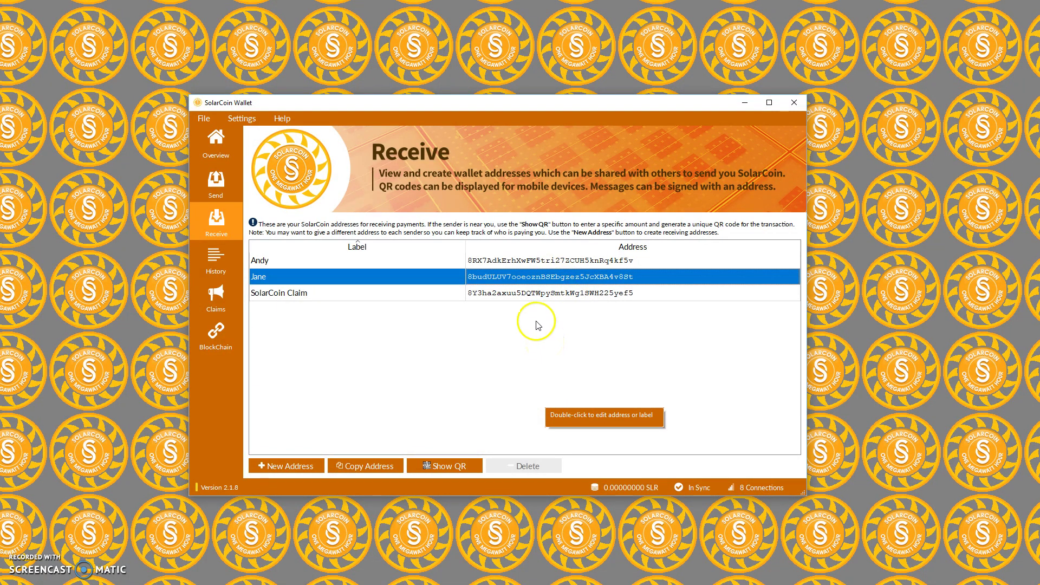
- View the QR code of the second contact's receiving address, close it, and select the SolarCoin Claim address
right_click(539, 280)
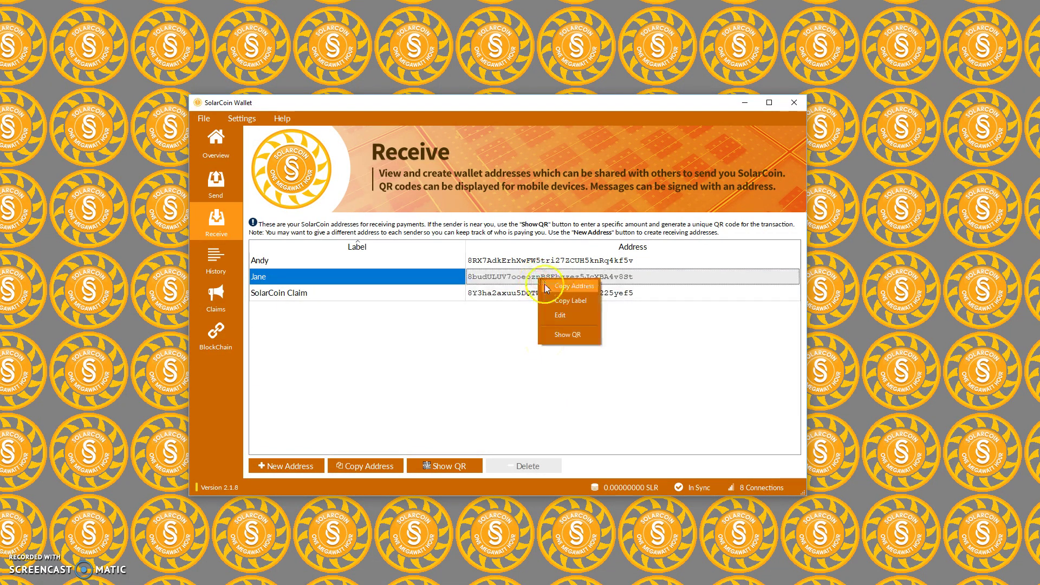
click(566, 336)
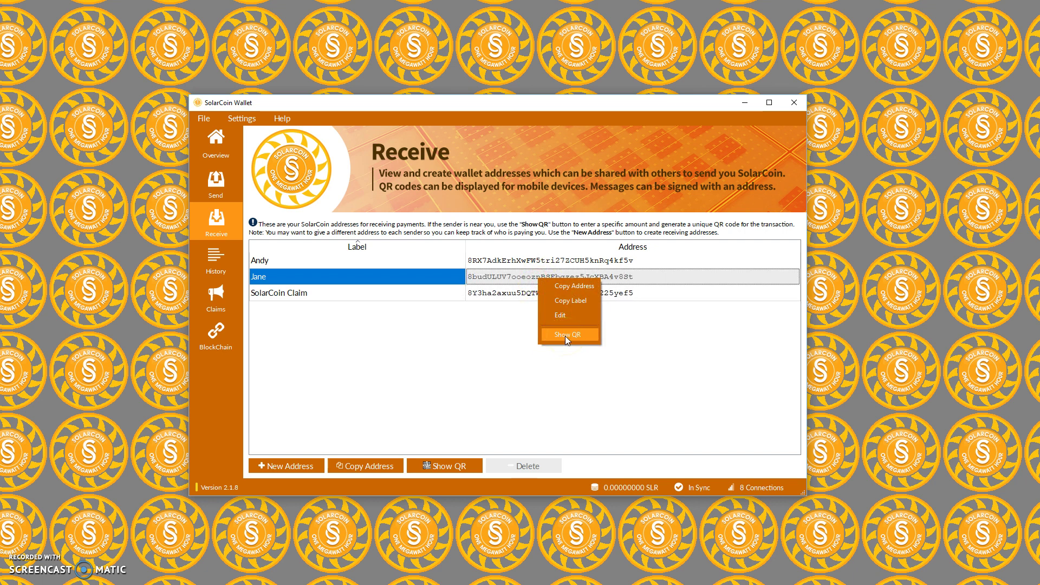
click(564, 336)
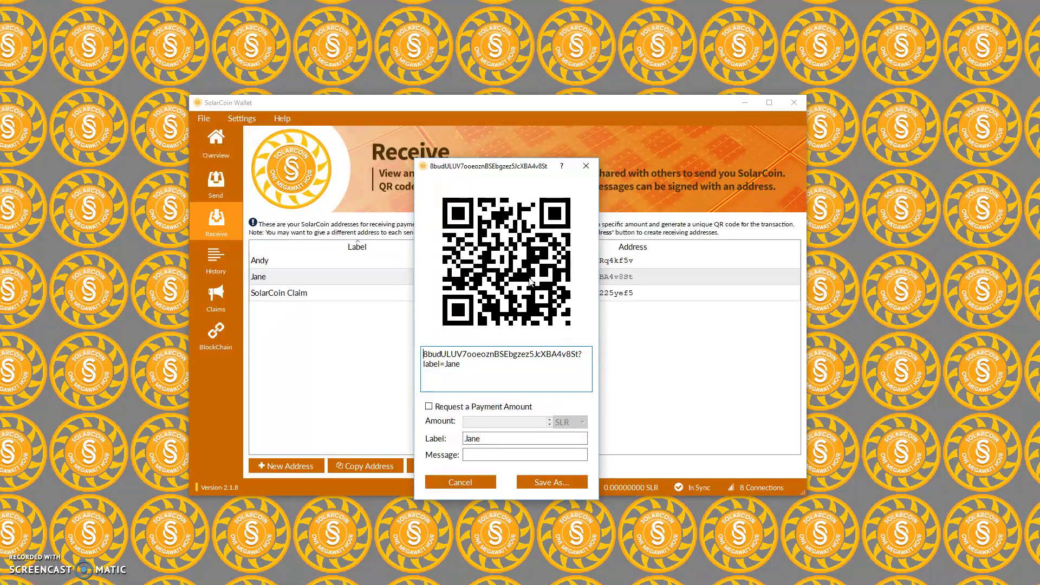
click(471, 482)
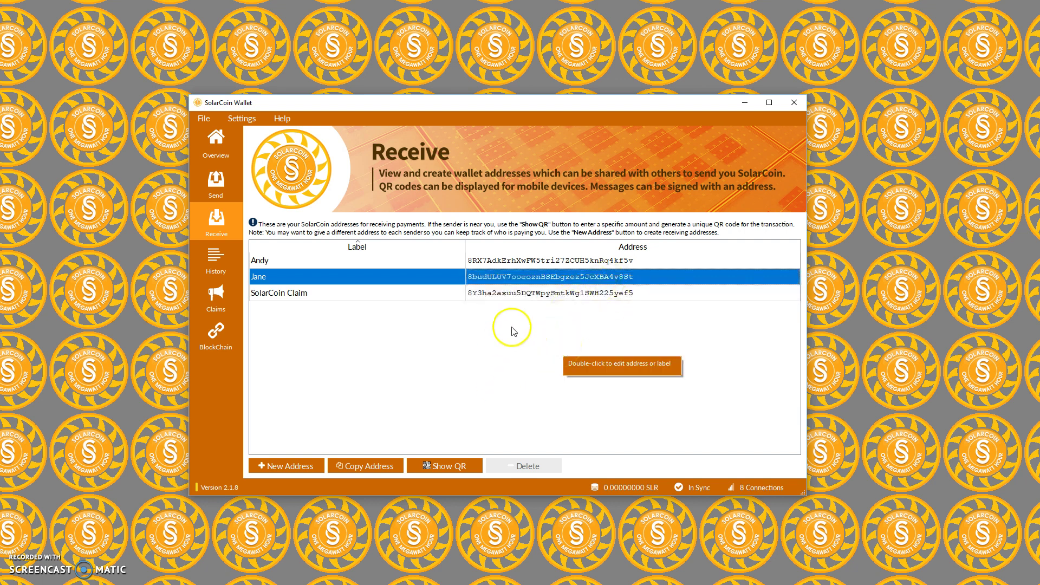
click(535, 260)
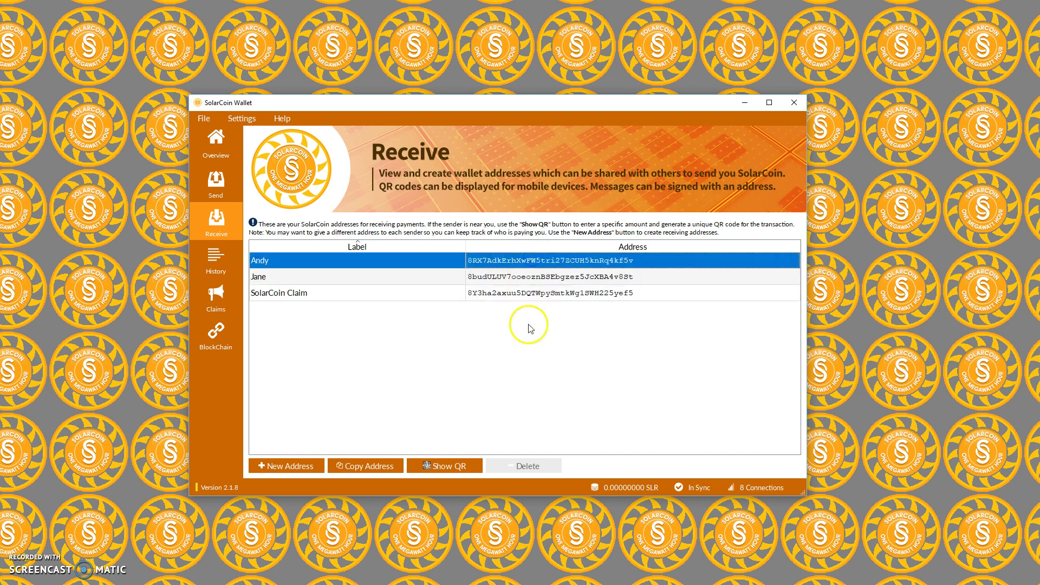
click(537, 293)
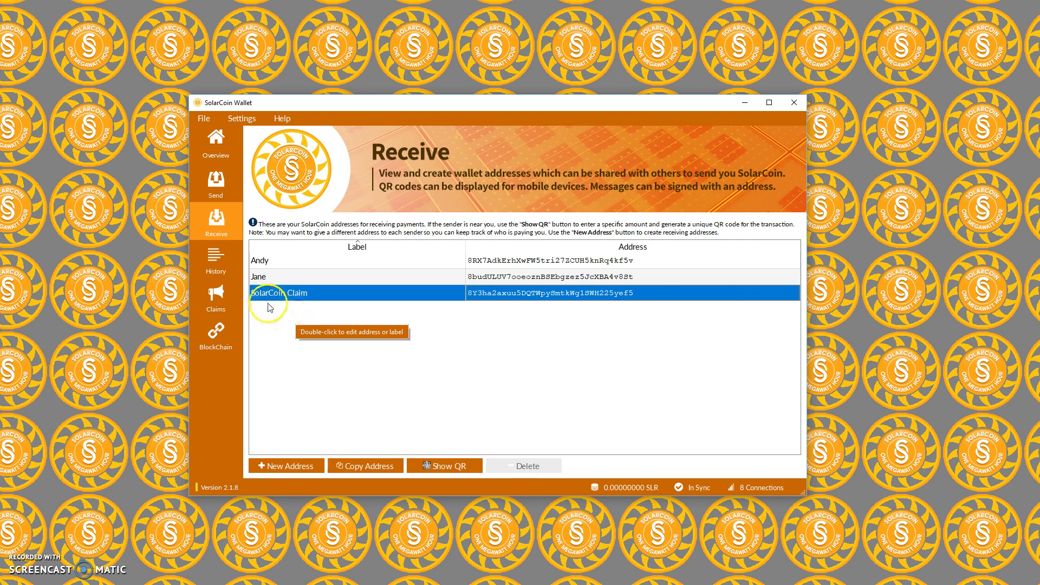
- Check the spendable, staking, unconfirmed and total balances on the Overview page
click(218, 146)
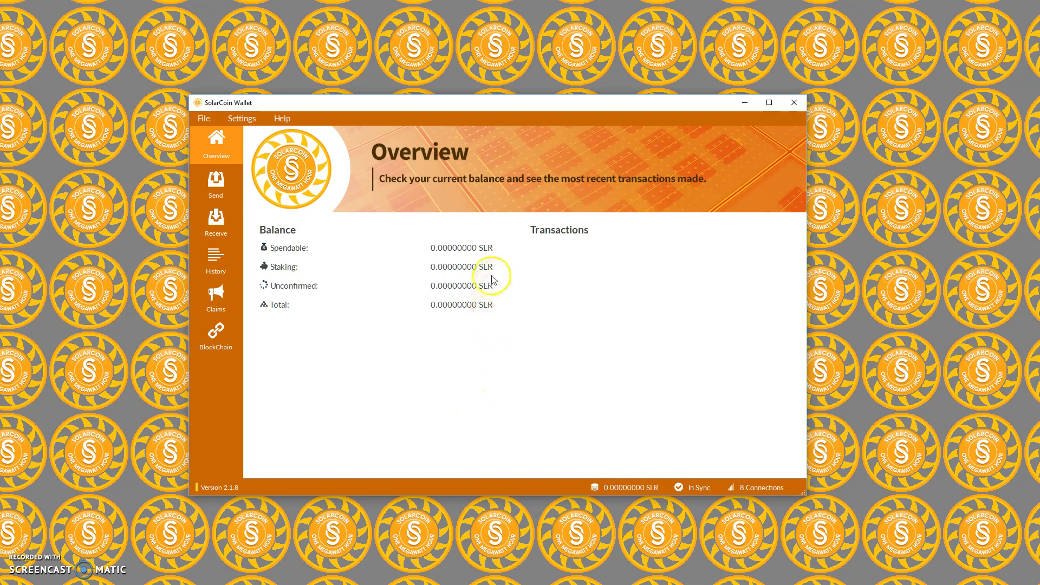
mouse_move(473, 264)
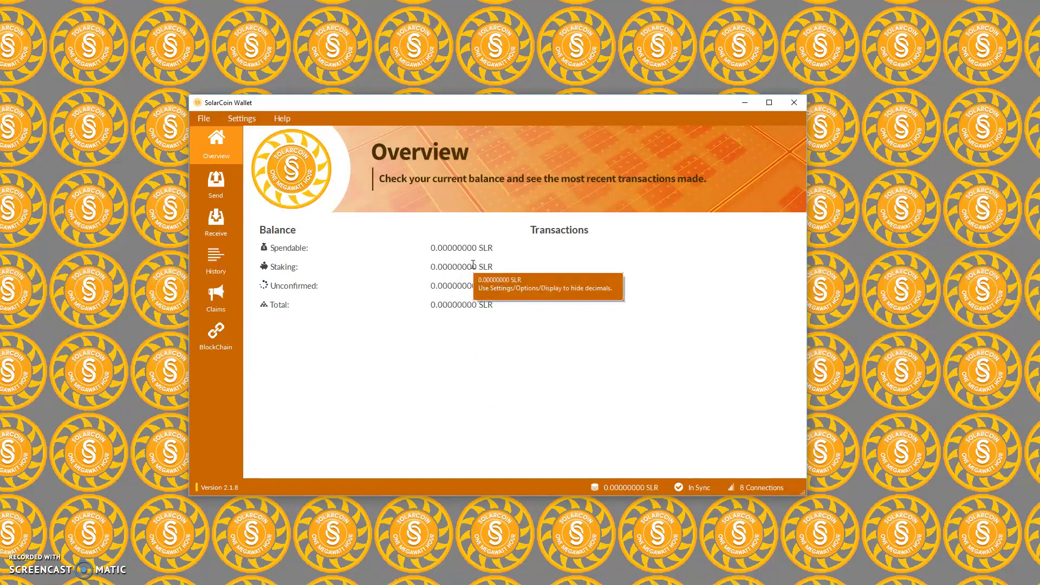
click(390, 330)
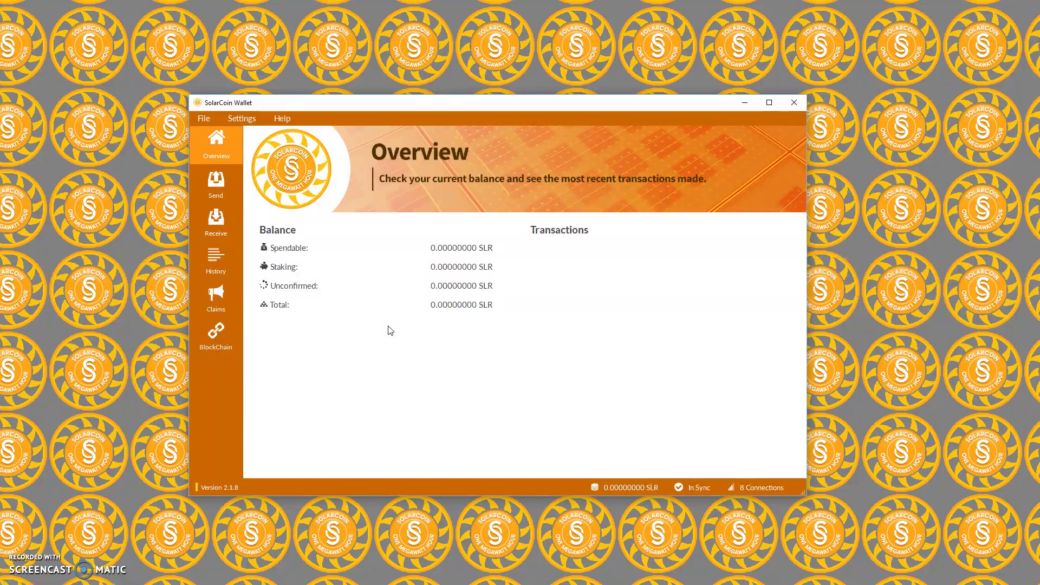
click(390, 330)
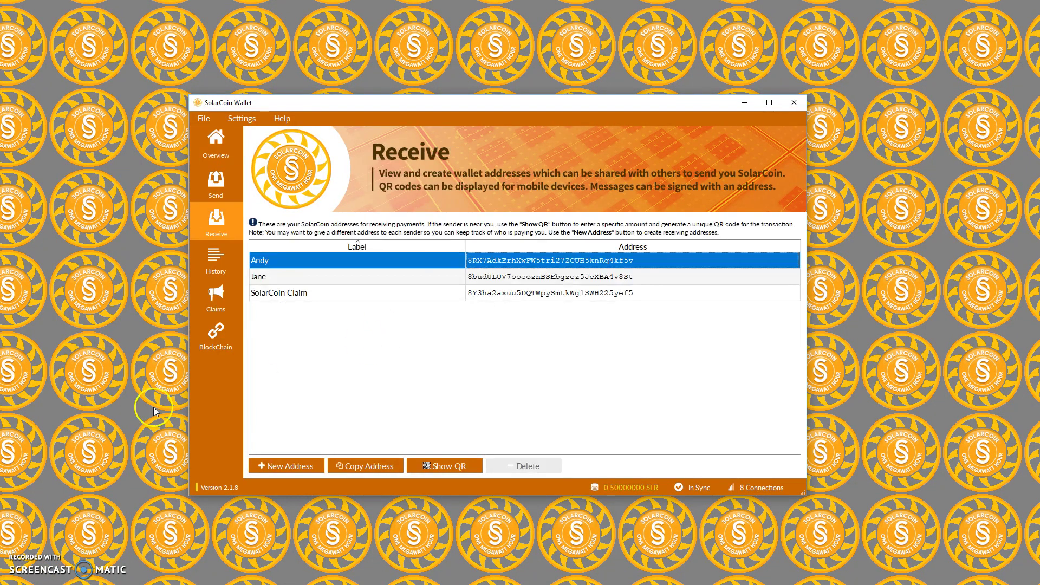
- Inspect the first contact's receiving address in the Receive address list
click(480, 261)
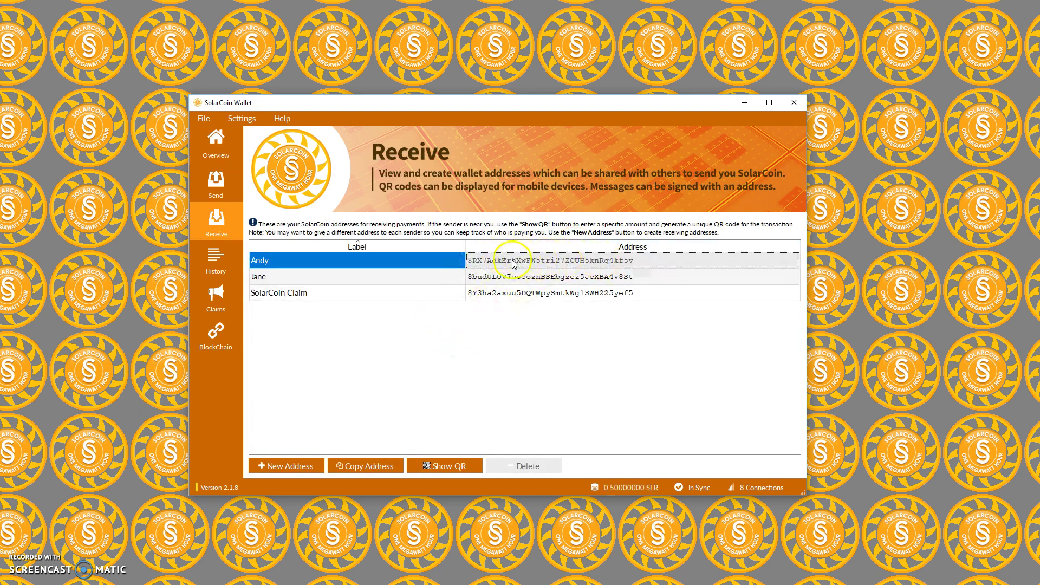
click(467, 261)
click(464, 262)
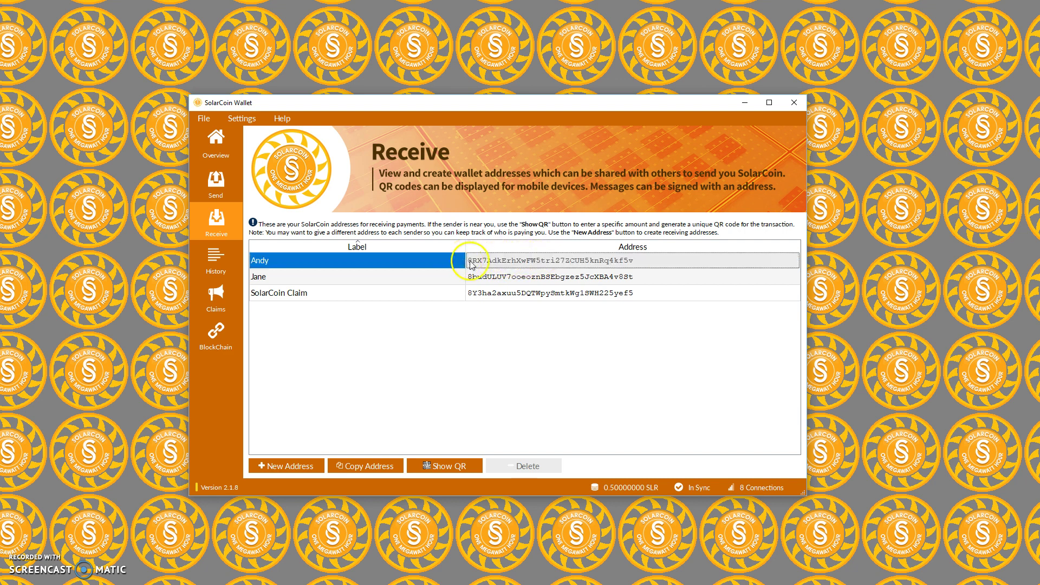
shift+click(623, 270)
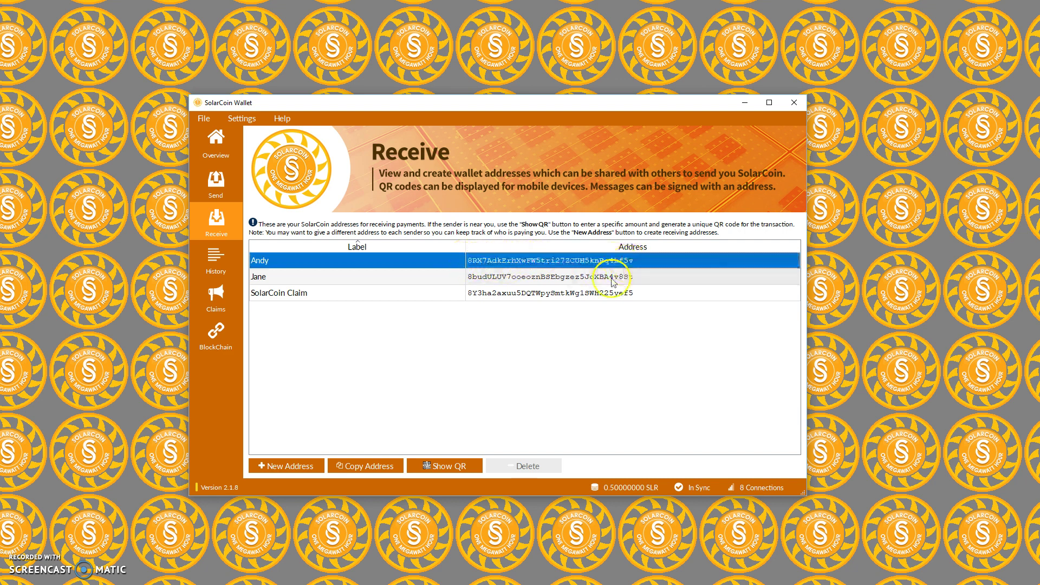
- Review the incoming transaction on the Overview page and compare its amount with the unconfirmed and spendable balances
click(216, 152)
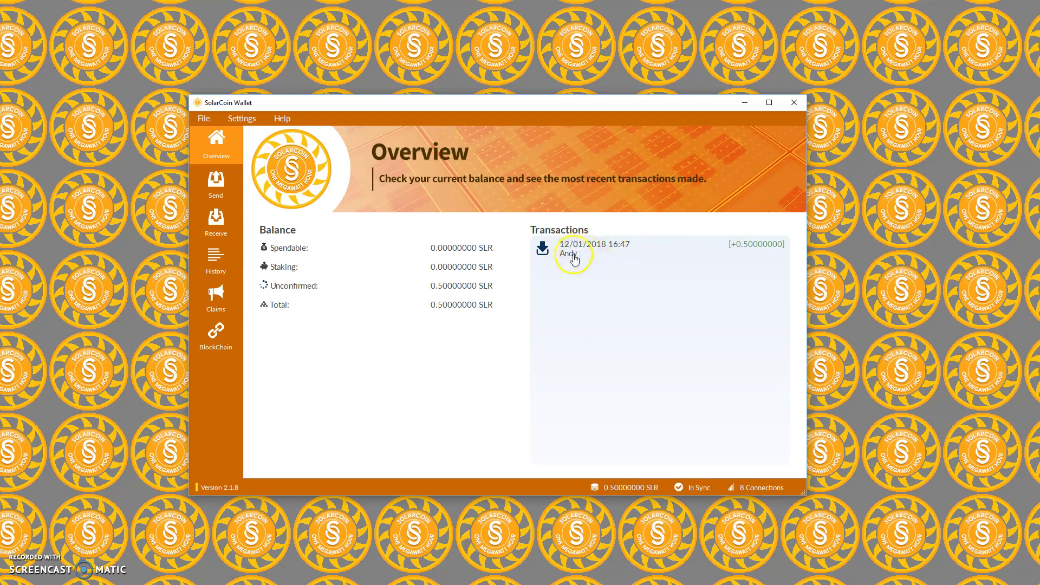
mouse_move(579, 259)
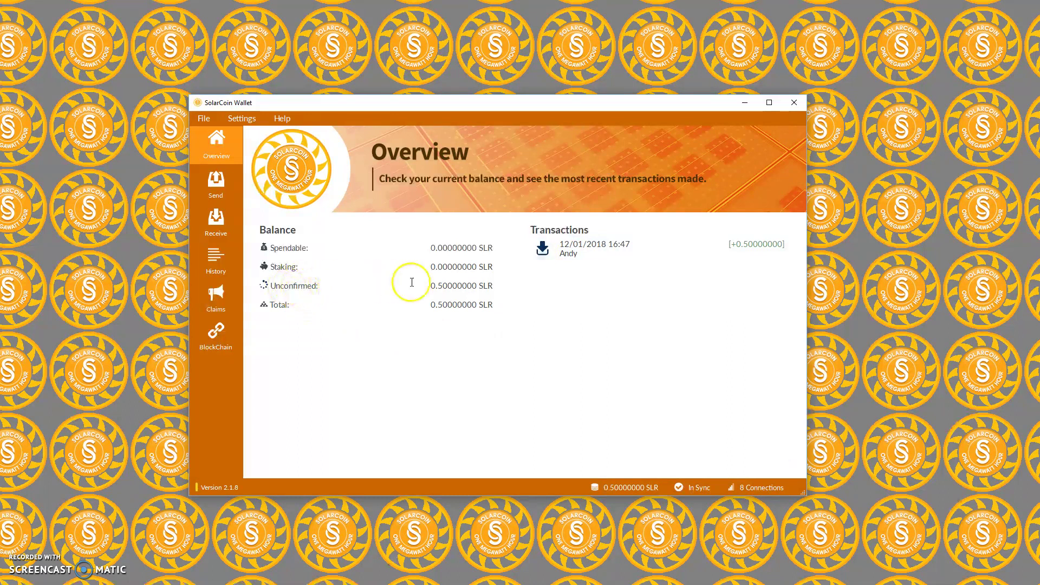
click(448, 248)
click(448, 285)
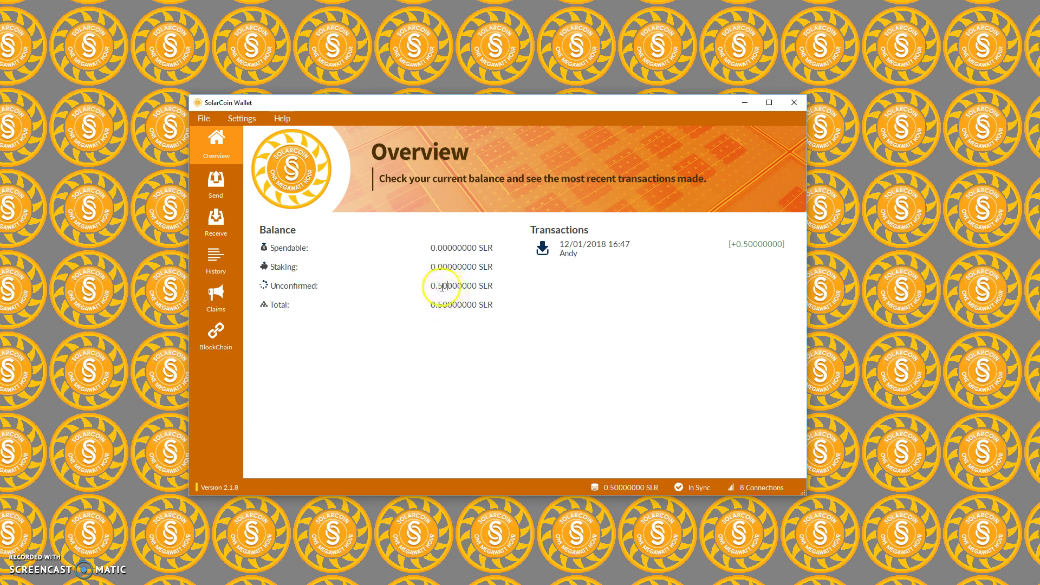
mouse_move(437, 285)
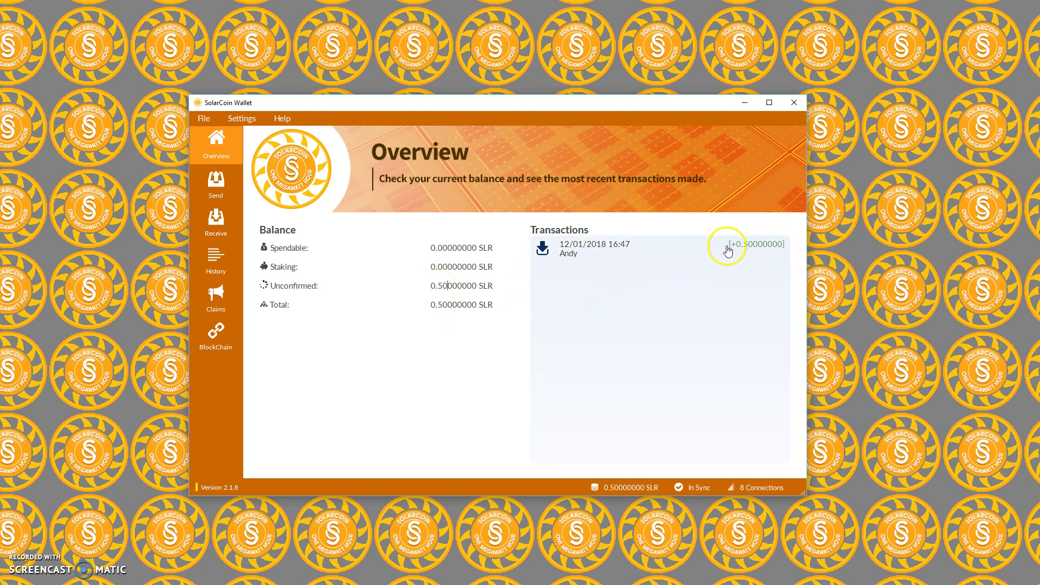
mouse_move(781, 251)
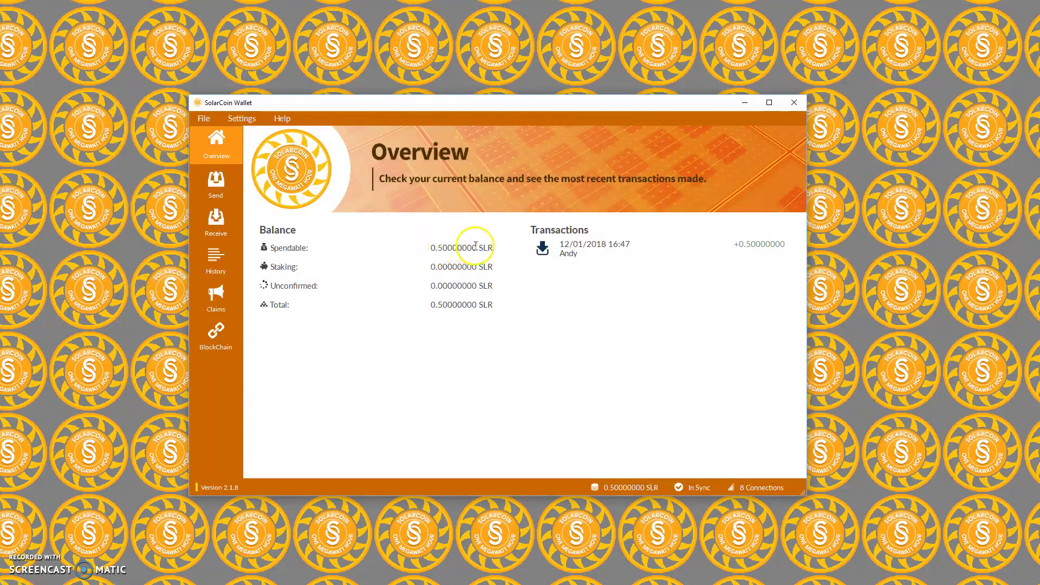
mouse_move(434, 249)
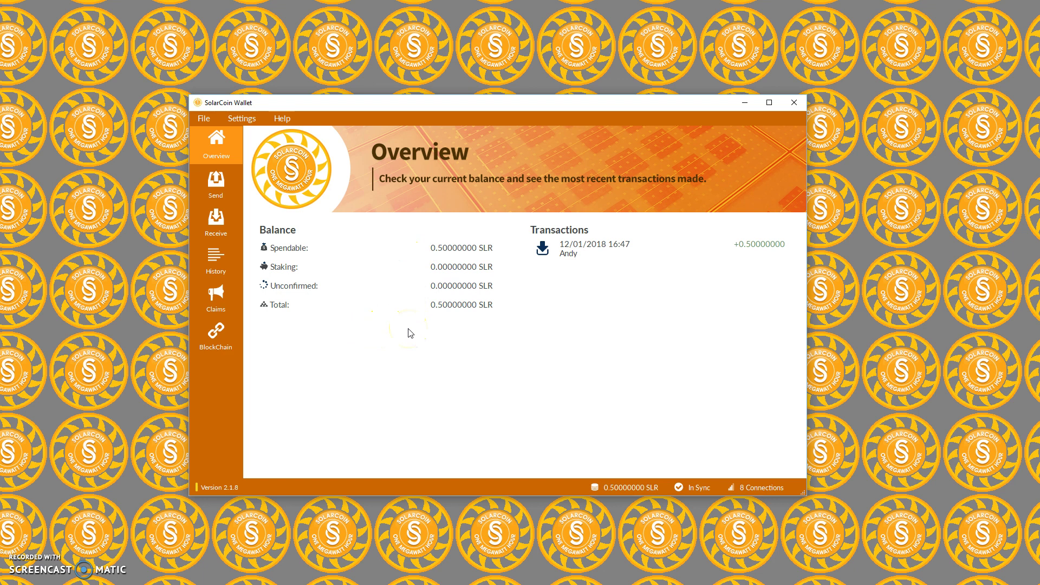
- Start a payment by pasting the copied SolarCoin address as the recipient and set the amount to 0.25 SLR
click(222, 186)
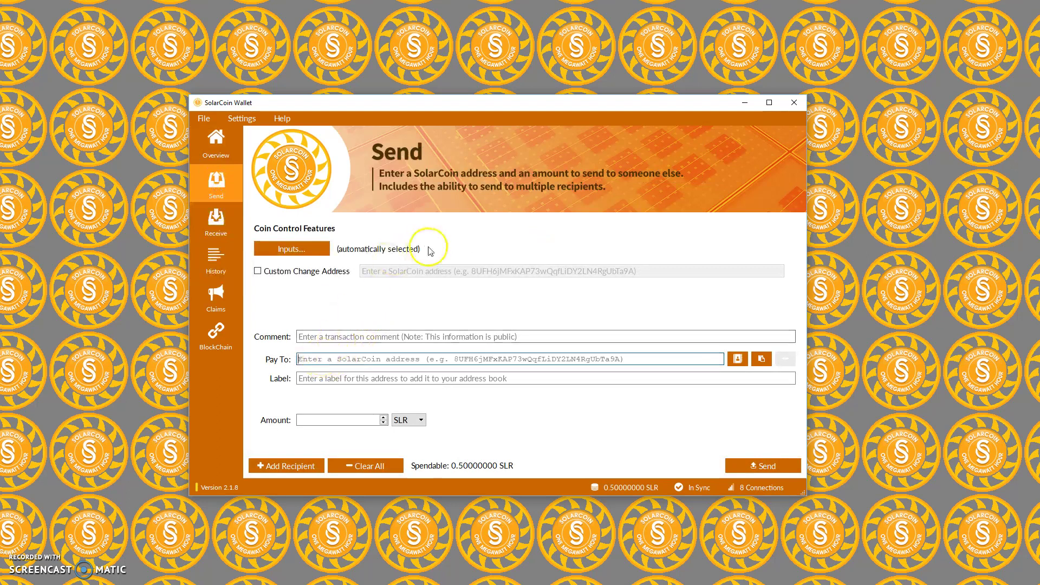
right_click(327, 358)
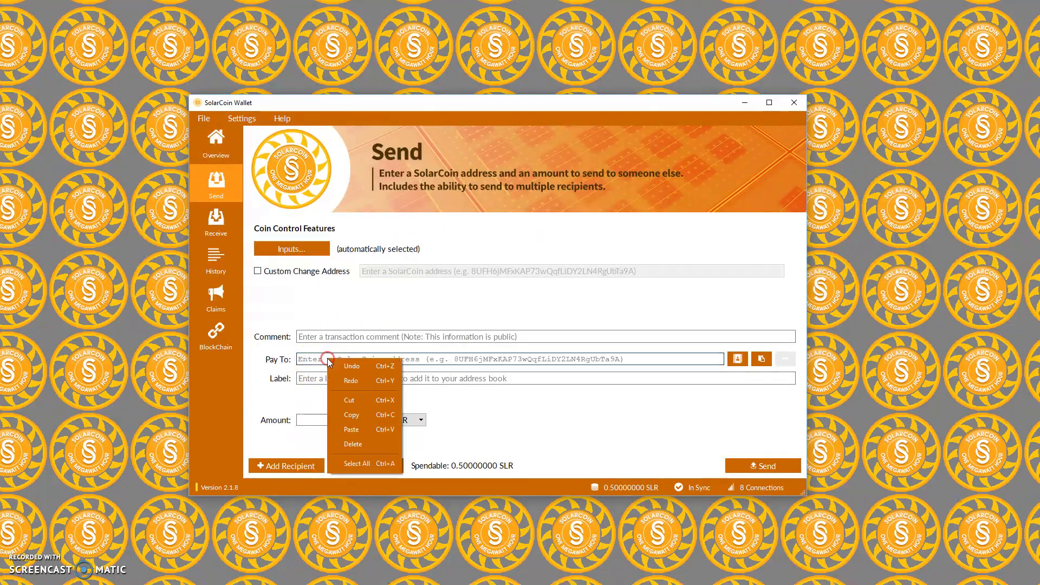
click(357, 429)
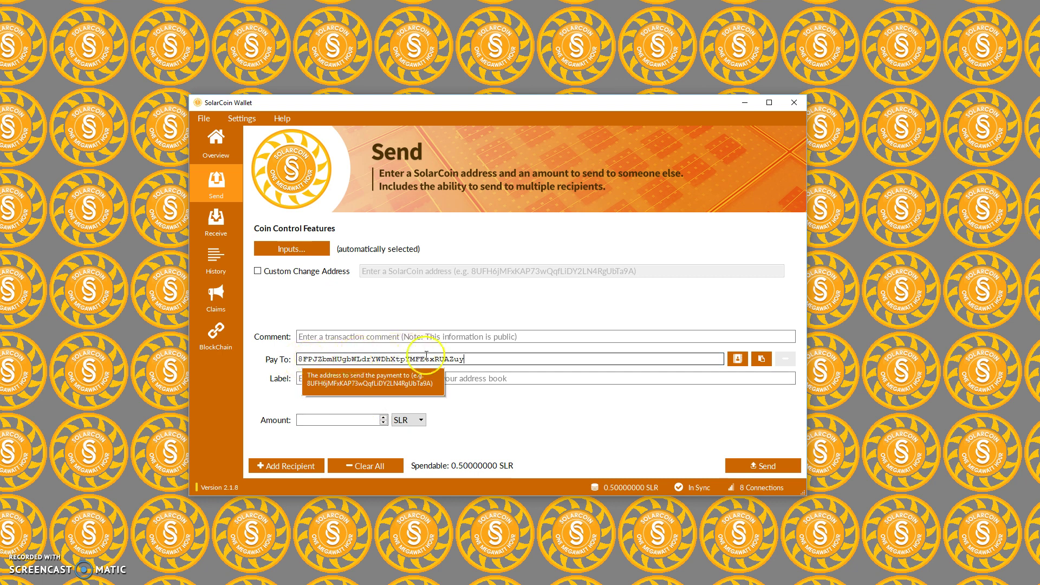
click(303, 420)
text(0.25)
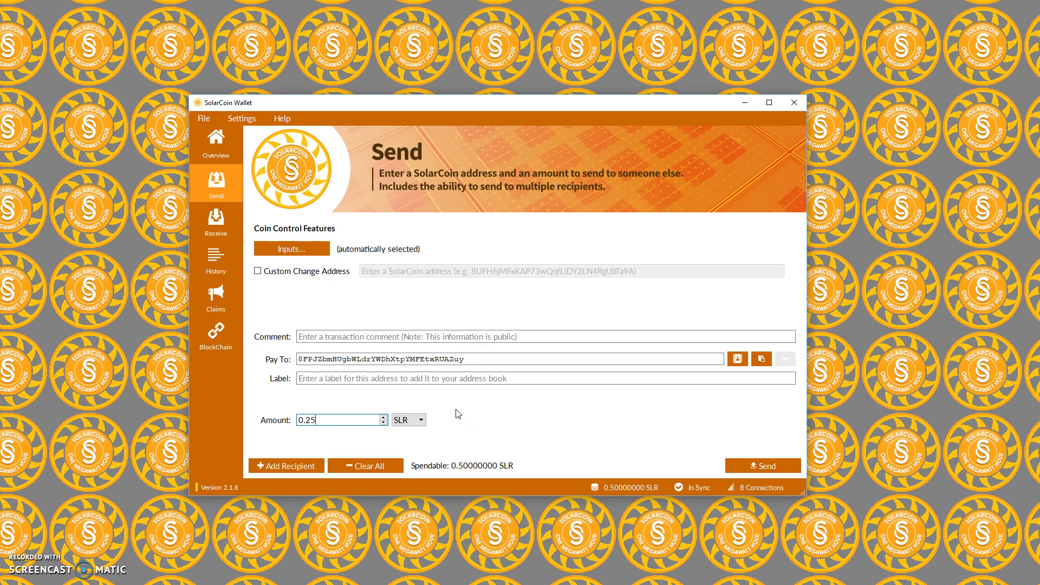
- Add the comment "Thanks" to the payment and label the recipient address with the contact's first name
click(325, 337)
text(Thansk)
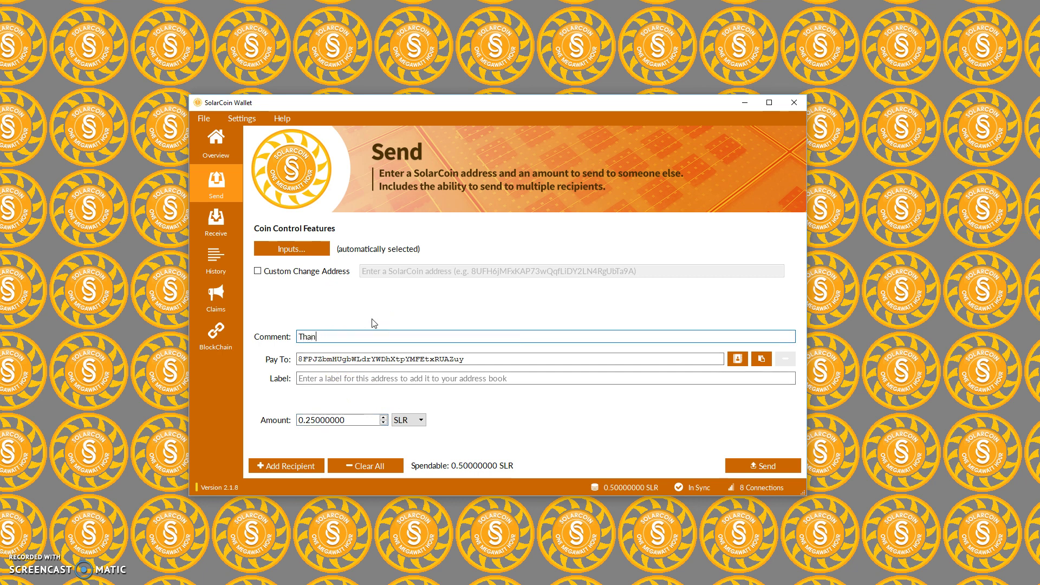
key(BackSpace)
click(325, 379)
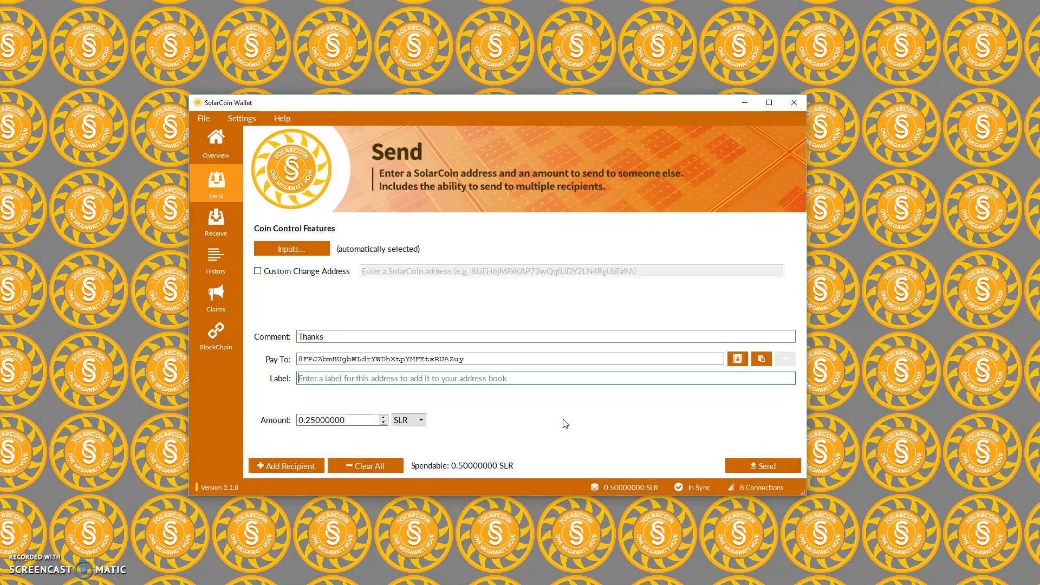
text(Freddy)
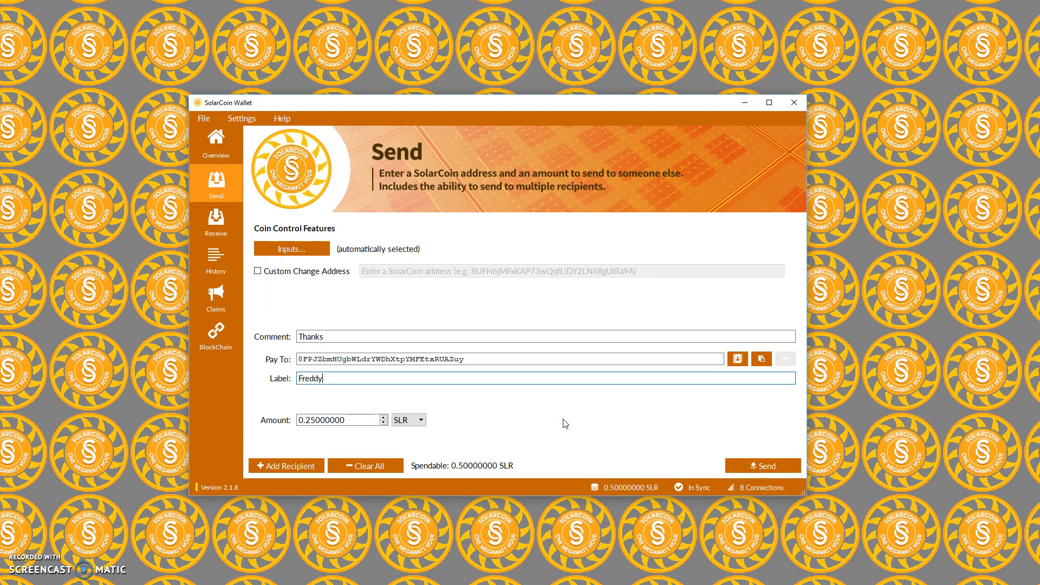
- Send the payment, confirm the transfer, and authorize it with the wallet passphrase
click(761, 465)
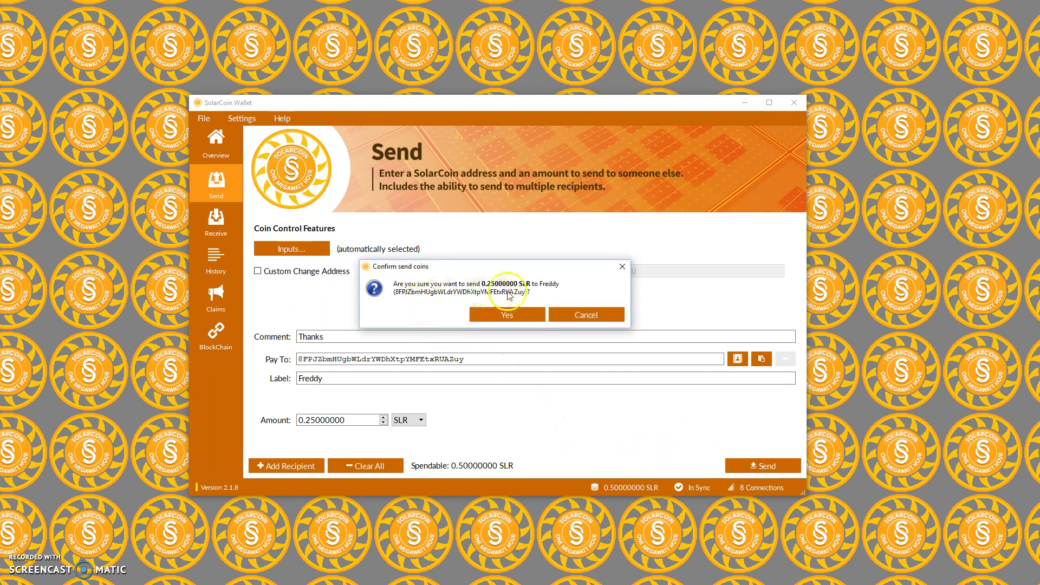
click(501, 314)
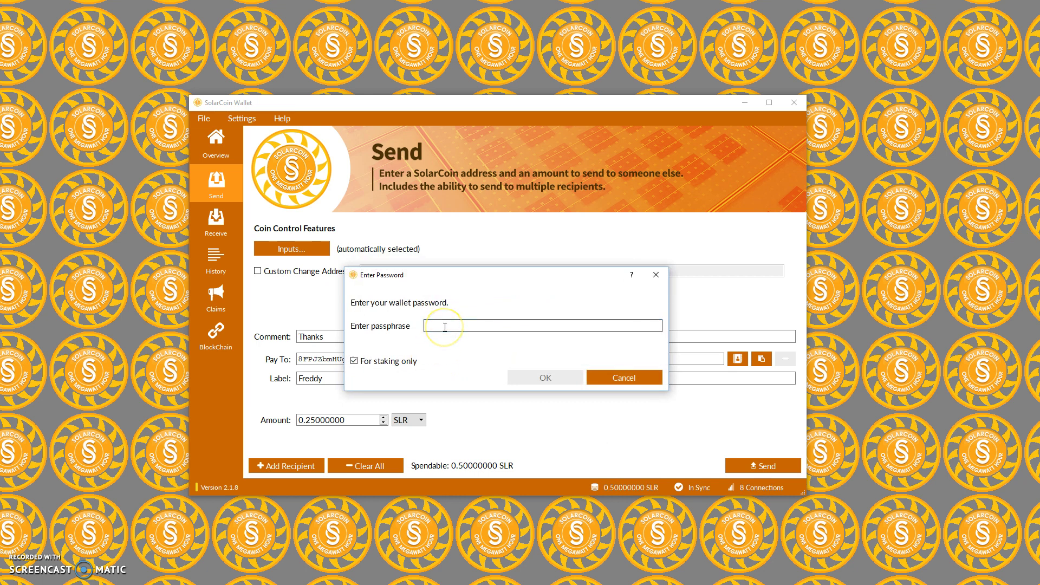
text(••)
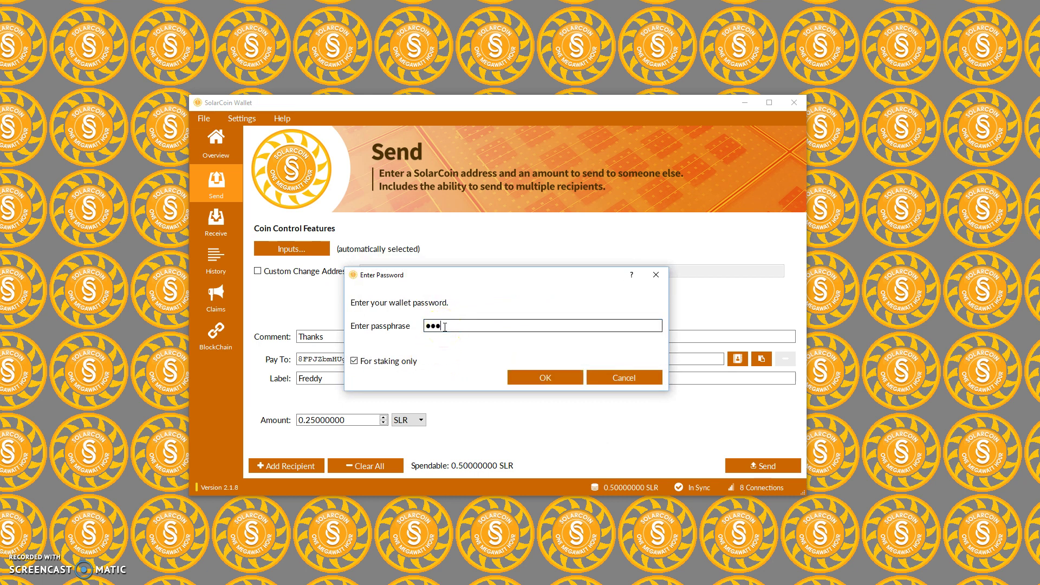
text(••••••••••)
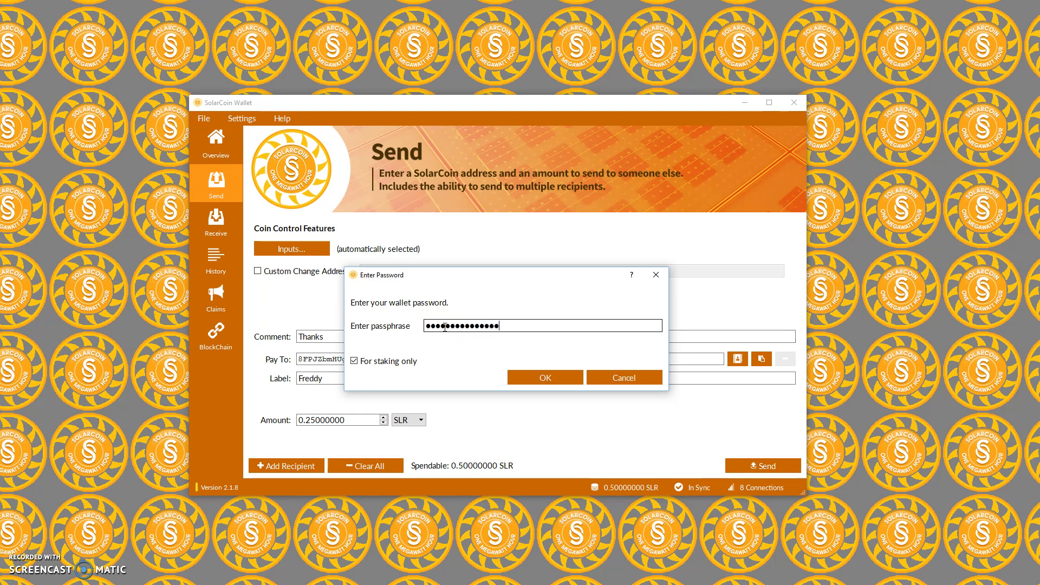
key(Return)
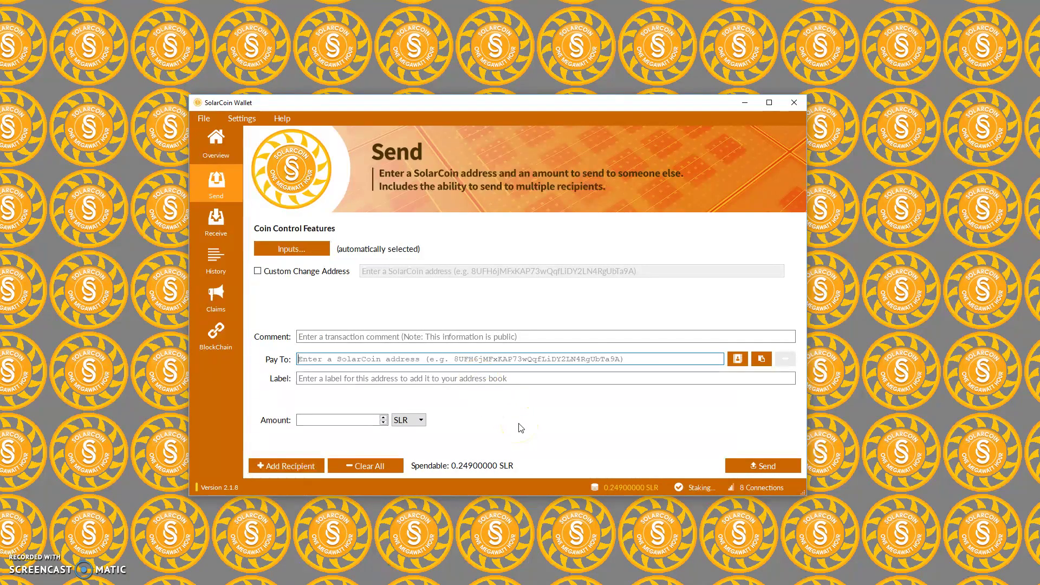
- Review the outgoing payment on the Overview page against the total balance and check the confirmation details of the listed transactions
click(225, 142)
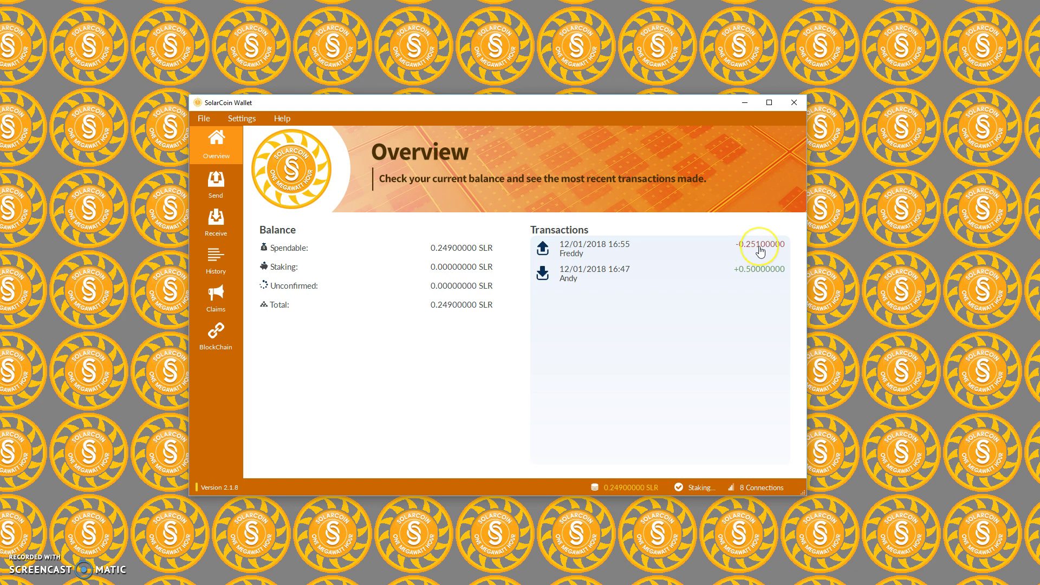
mouse_move(752, 250)
mouse_move(434, 309)
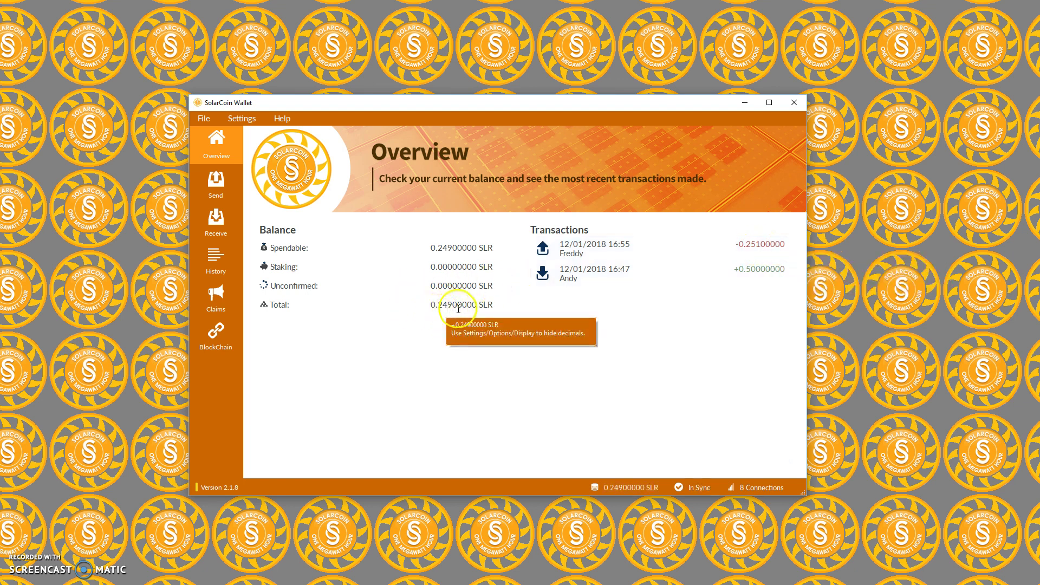
click(753, 252)
click(759, 252)
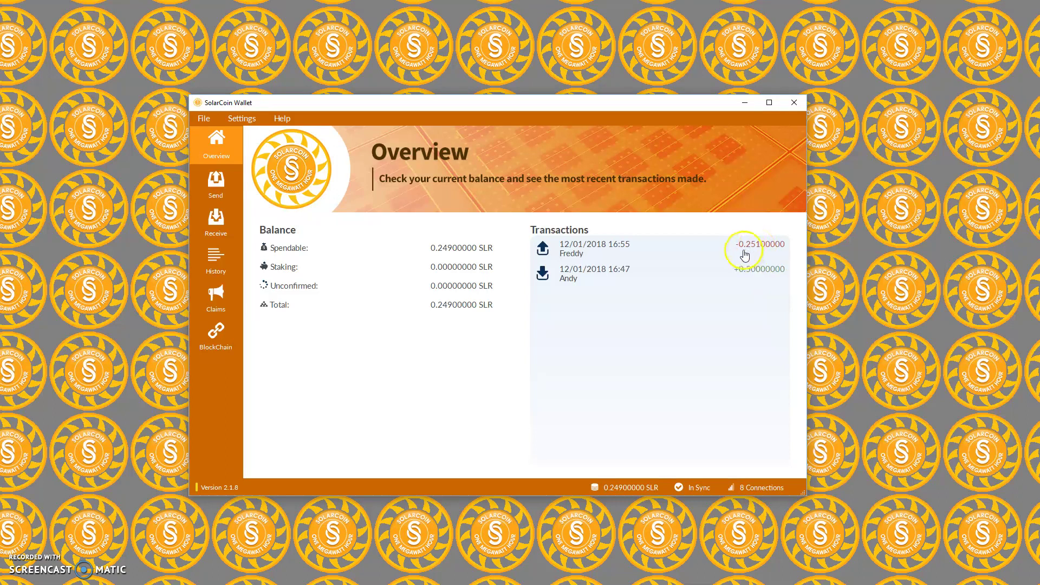
mouse_move(759, 252)
mouse_move(758, 281)
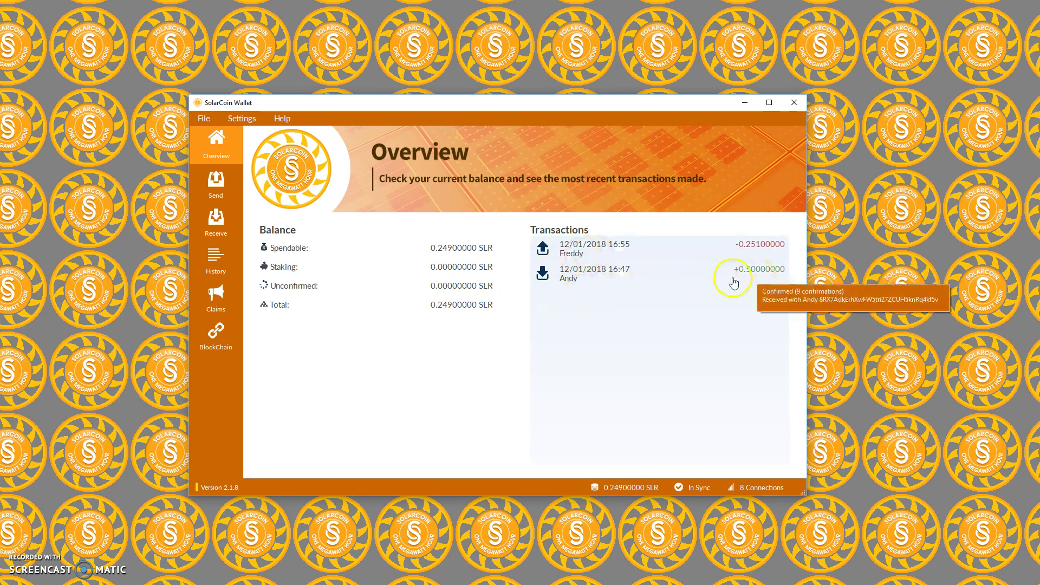
mouse_move(703, 252)
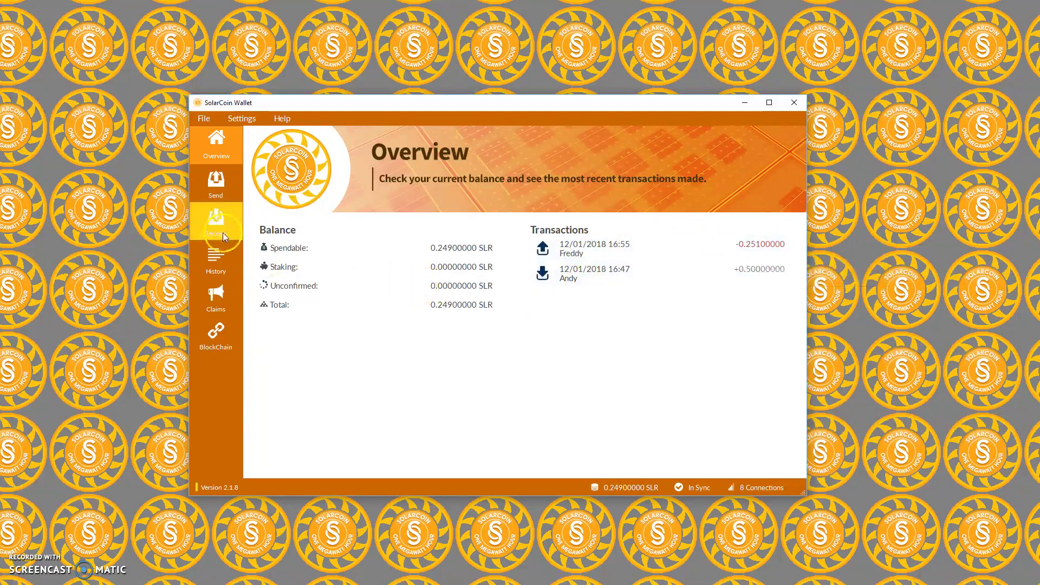
- Prepare another payment to the saved contact from the address book and set the amount to 0.1 SLR
click(217, 192)
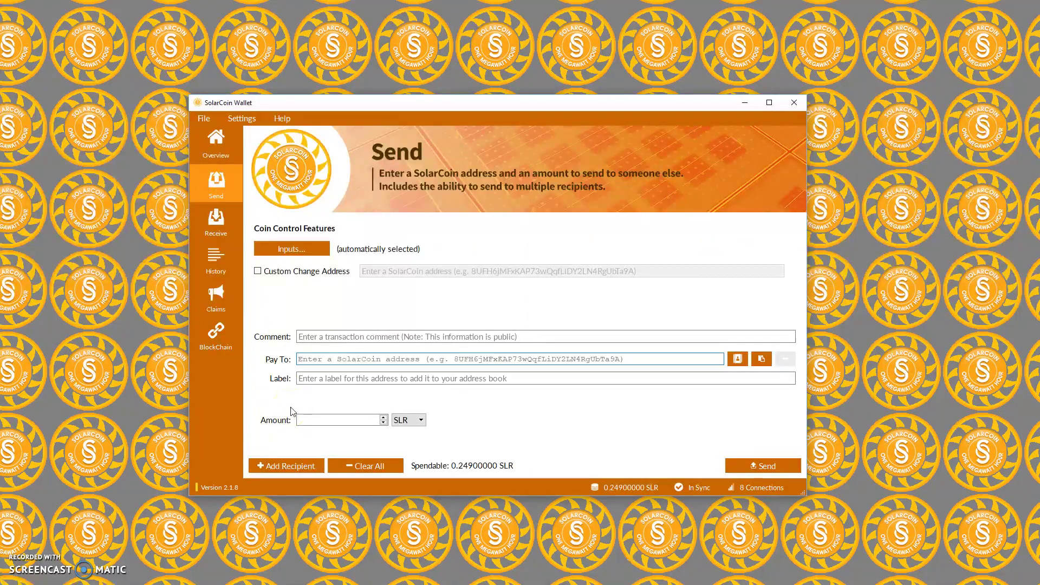
click(315, 382)
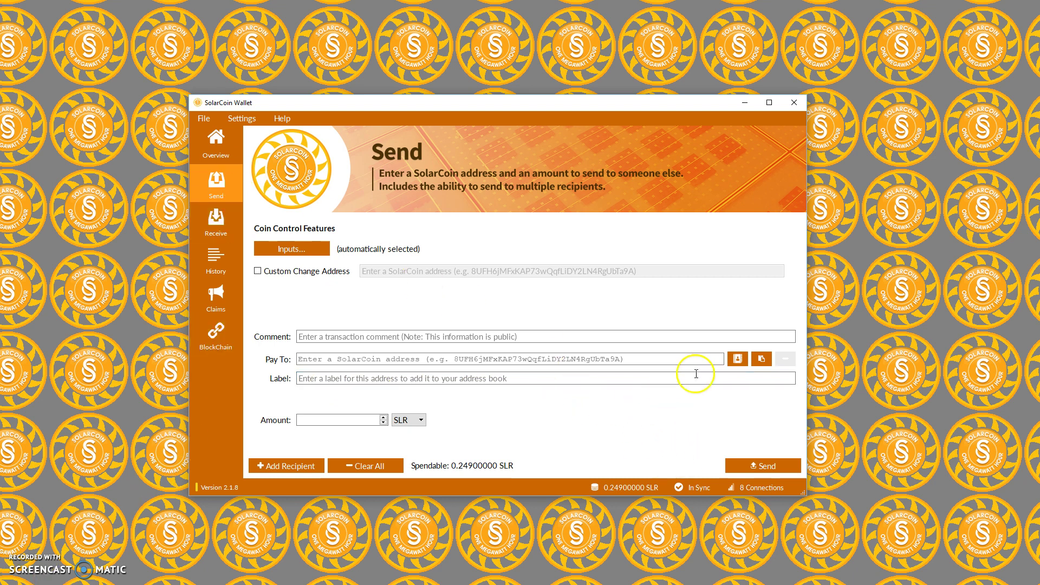
click(738, 360)
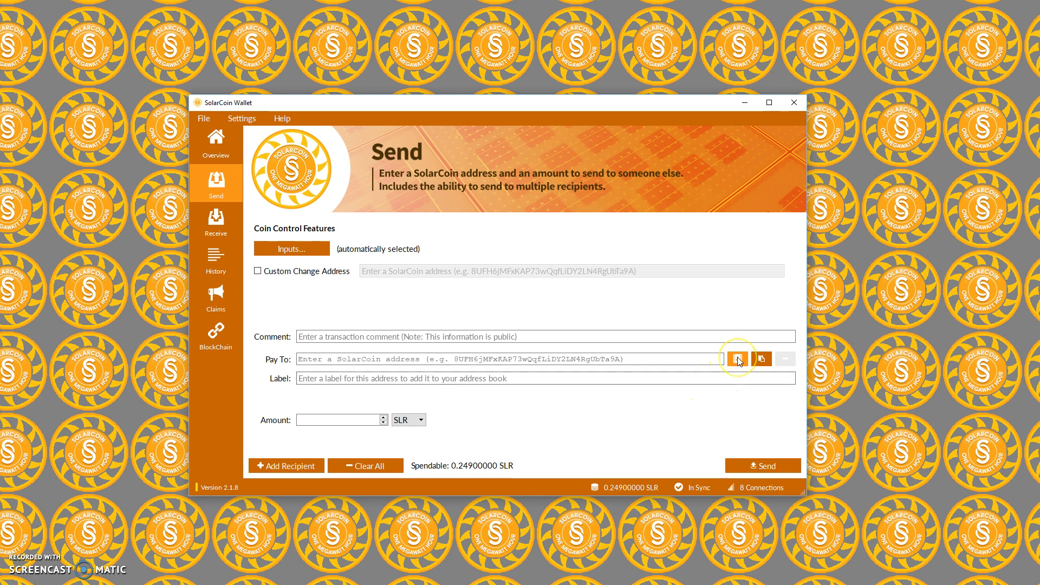
click(738, 360)
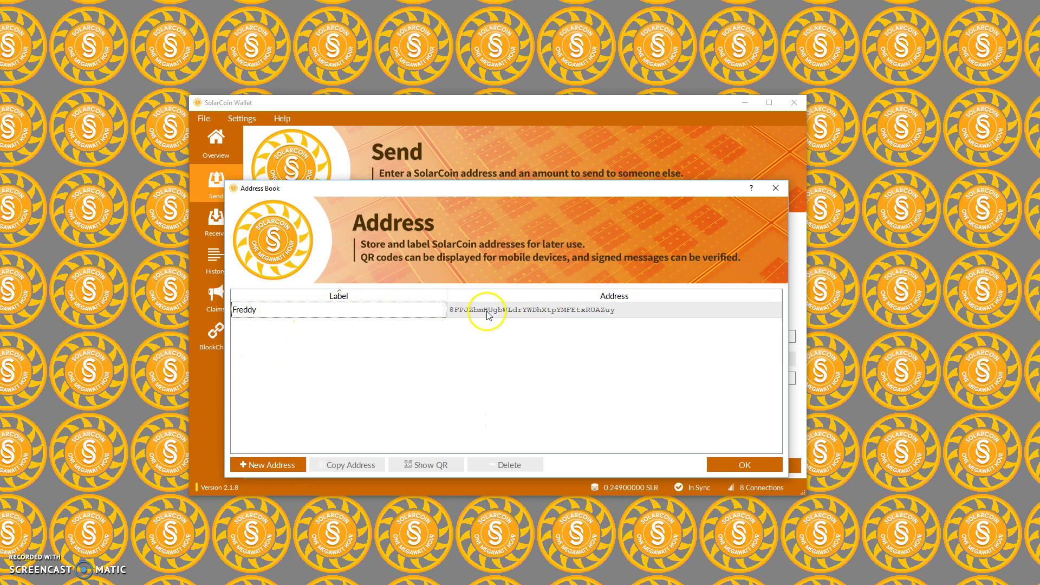
click(370, 312)
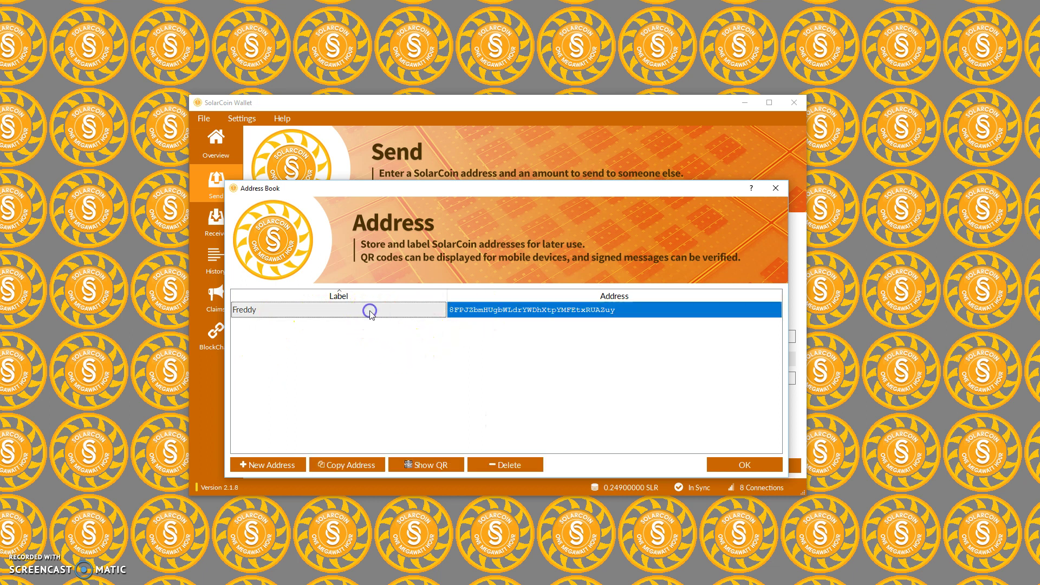
click(722, 463)
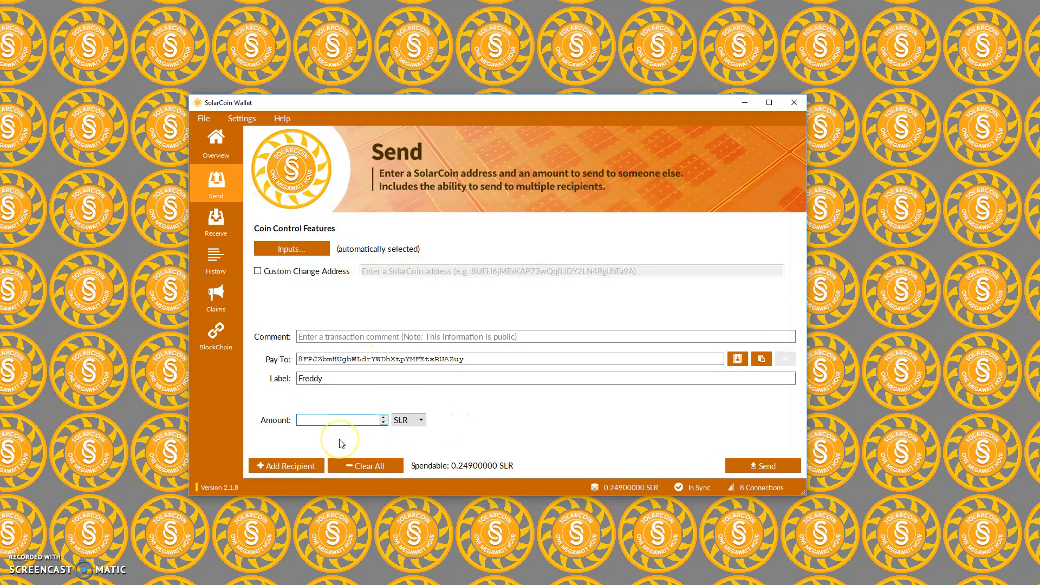
text(0.1)
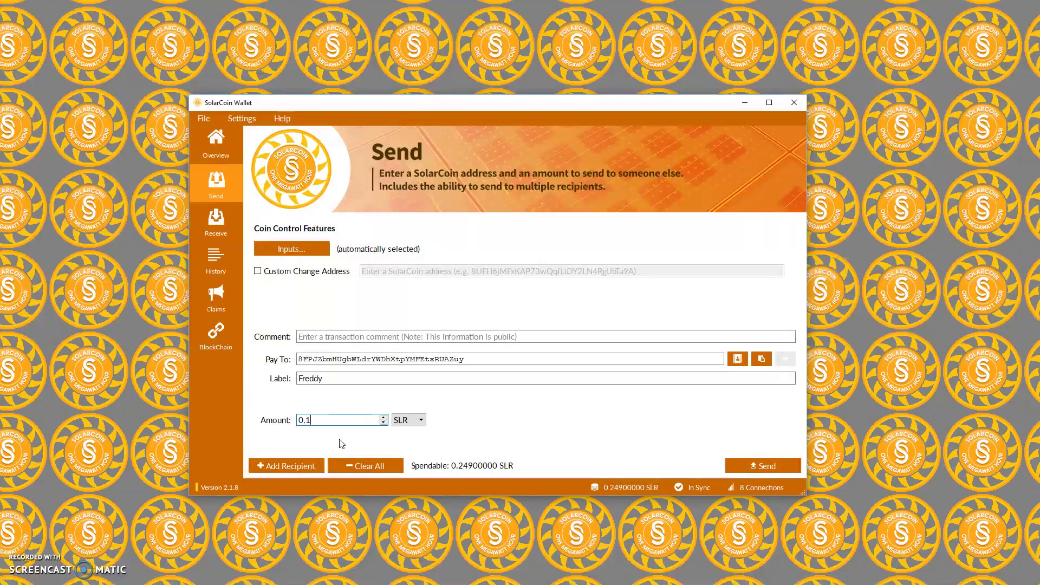
- Send the second payment, authorize it with the wallet passphrase, and show the transactions on the Overview page
click(748, 467)
click(506, 314)
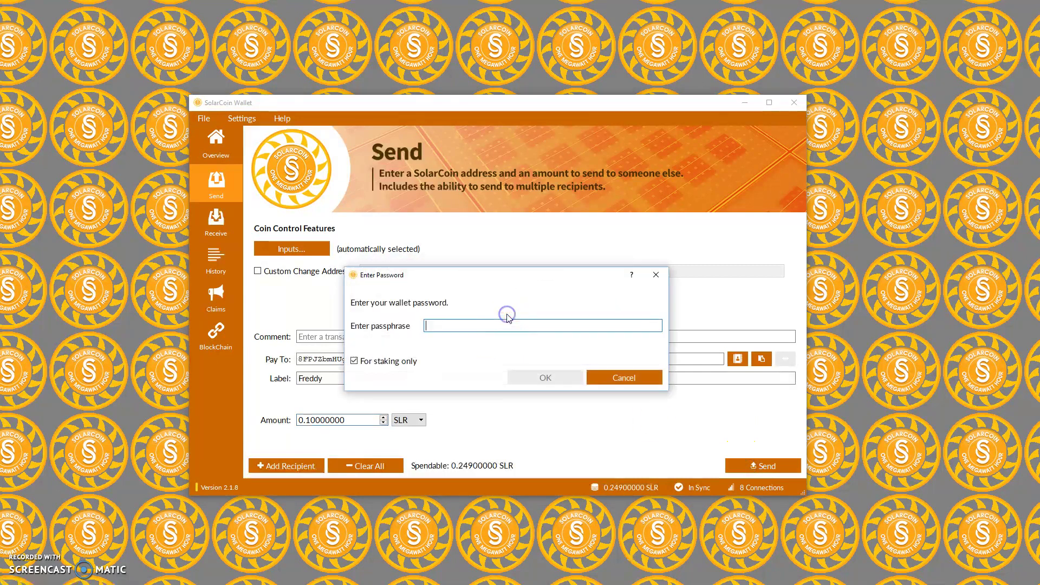
text(***)
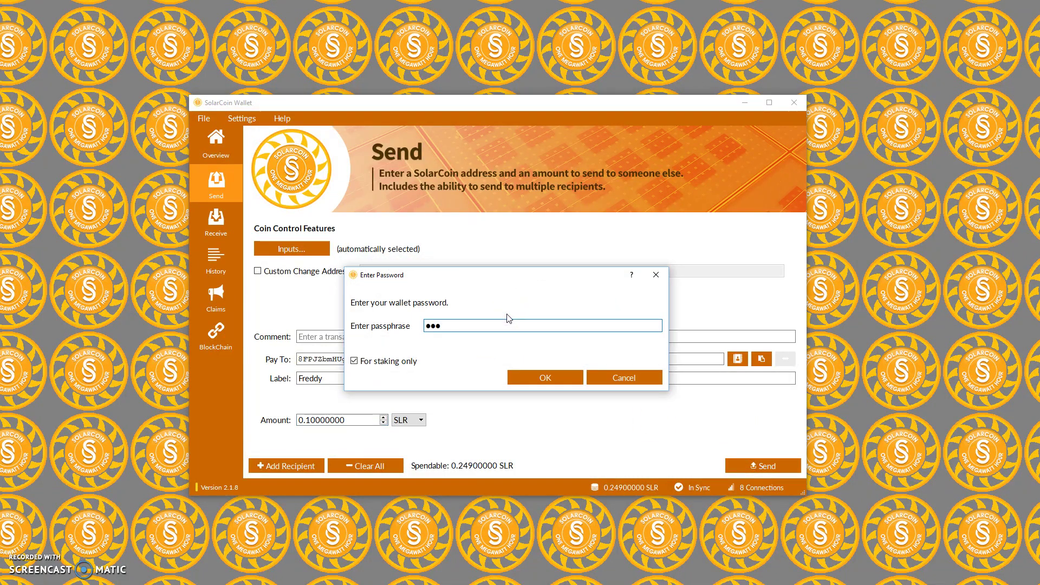
key(BackSpace)
key(BackSpace)
key(BackSpace)
text(**)
click(560, 380)
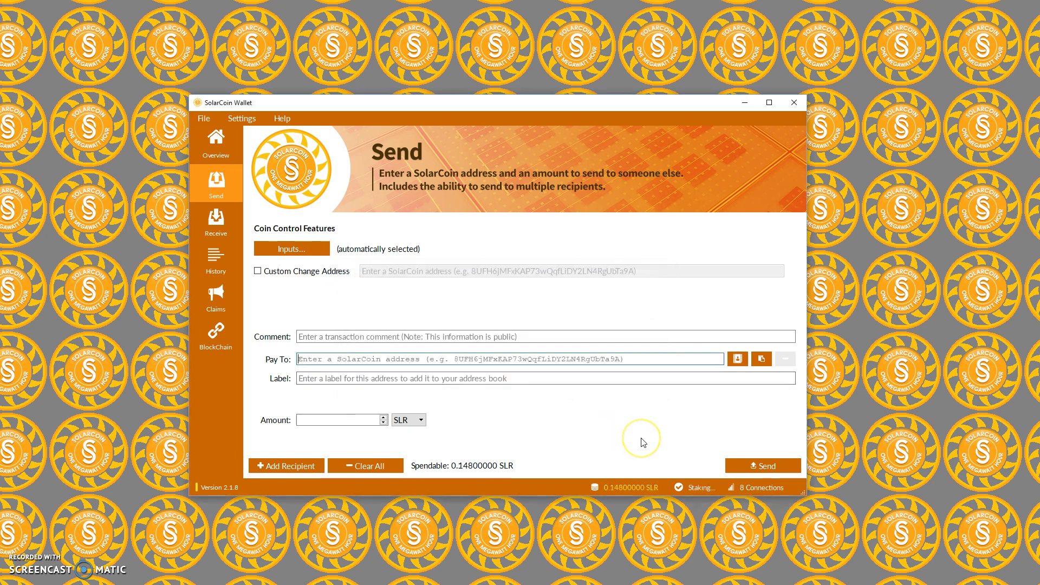
click(219, 156)
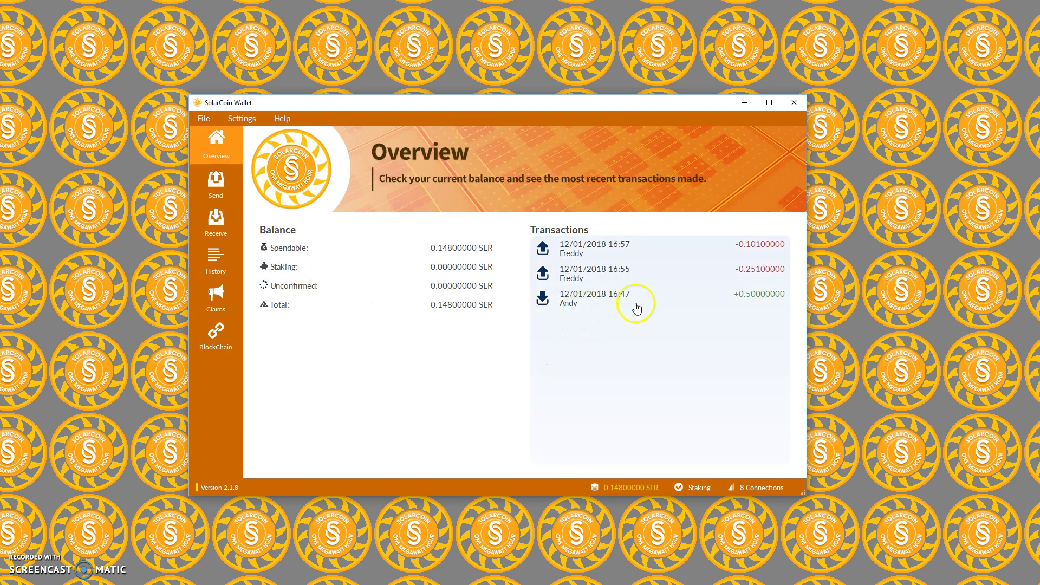